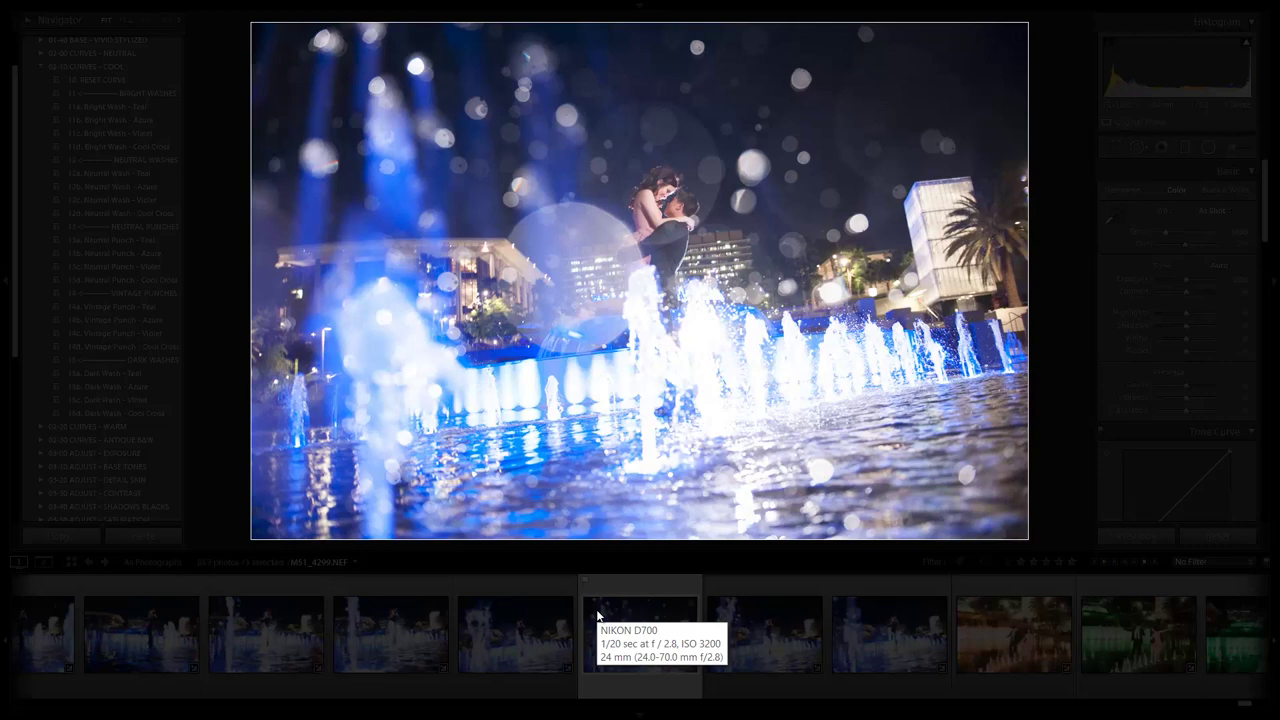
Step: Restore normal lighting and swap the 02-10 CURVES - COOL preset list for 01-10 BASE - SOFT
{"action": "key", "text": "l"}
{"action": "key", "text": "l"}
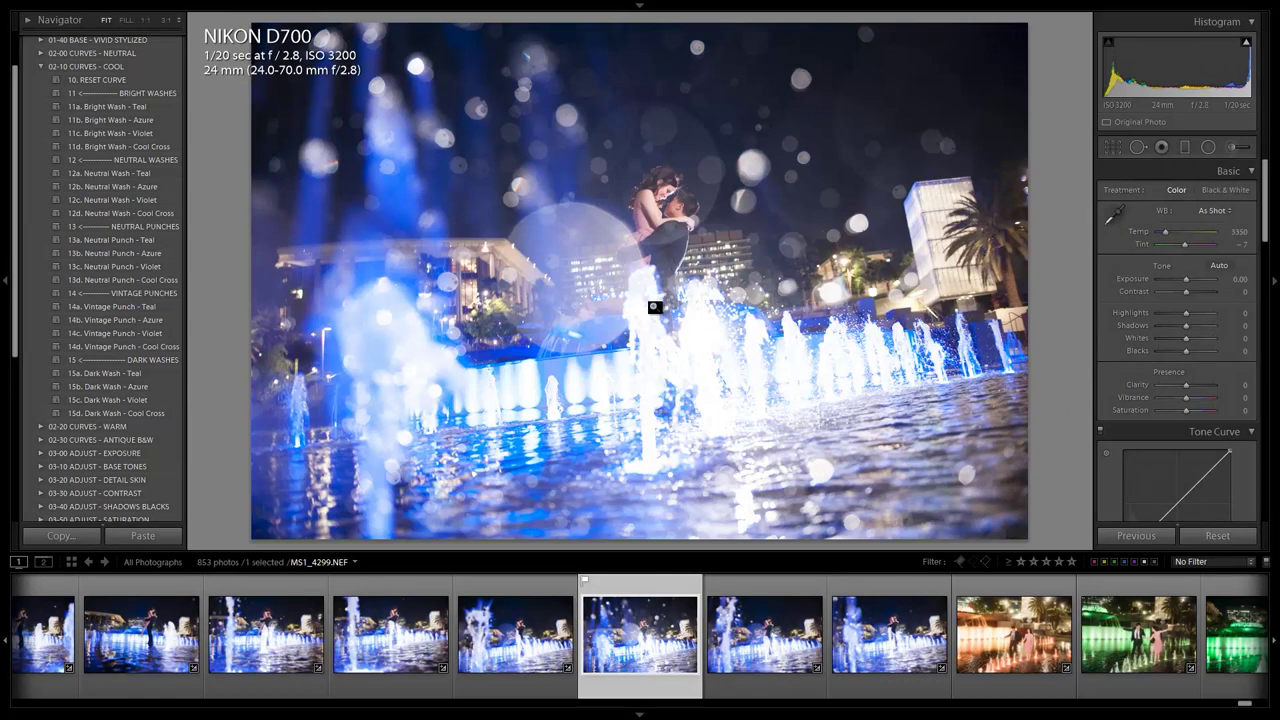
{"action": "scroll", "coordinate": [107, 186], "scroll_direction": "up", "scroll_amount": 3}
{"action": "left_click", "coordinate": [85, 123]}
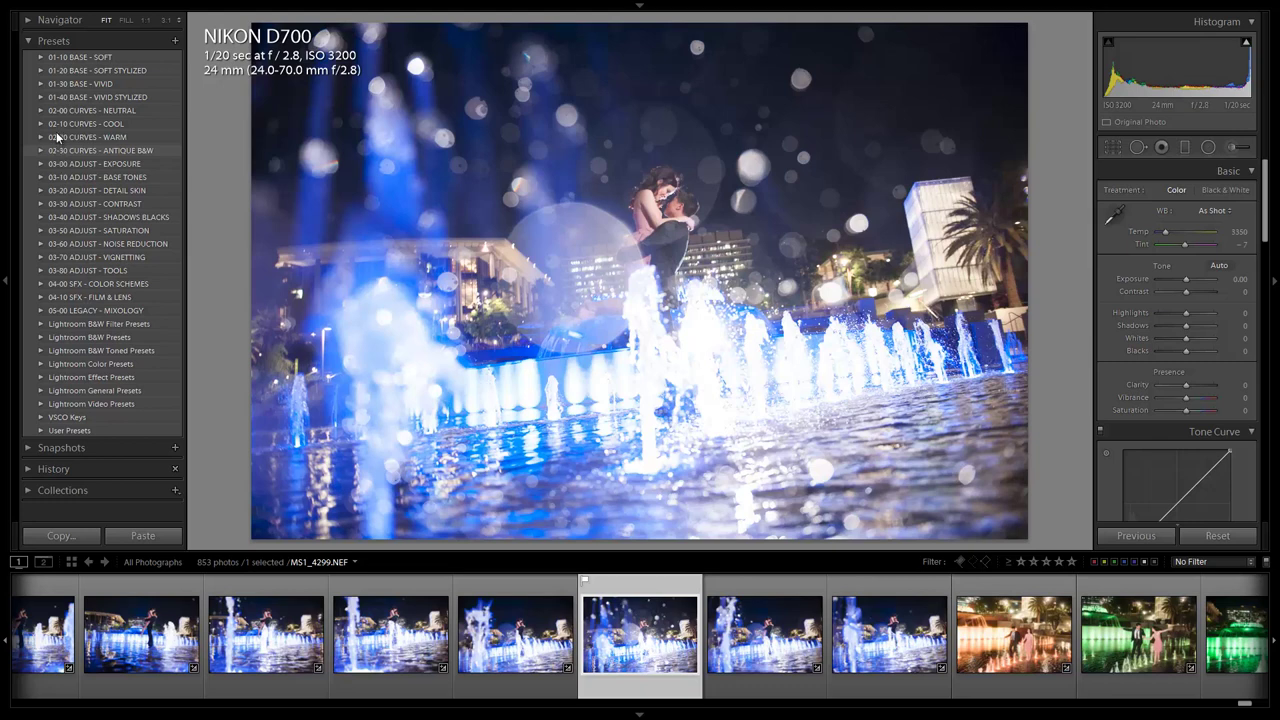
{"action": "left_click", "coordinate": [42, 58]}
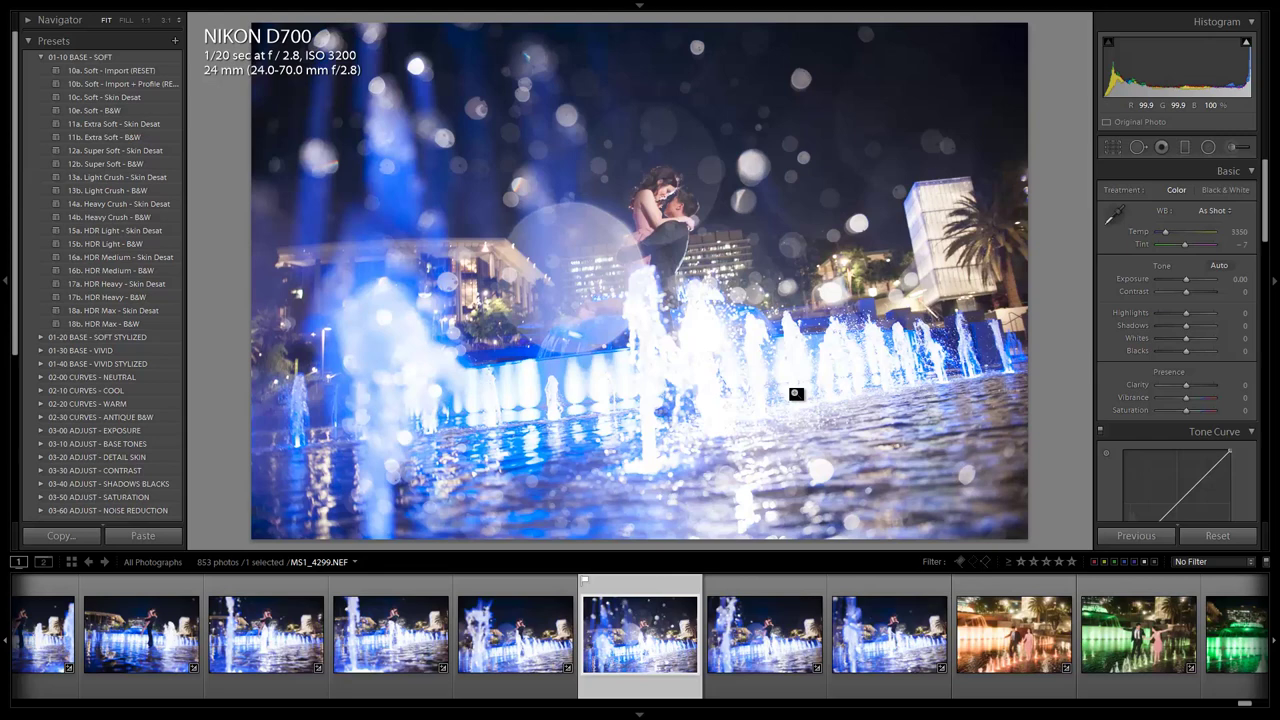
Step: With clipping warnings on, compare the 16a–18a HDR presets and keep 18a. HDR Max - Skin Desat
{"action": "key", "text": "j"}
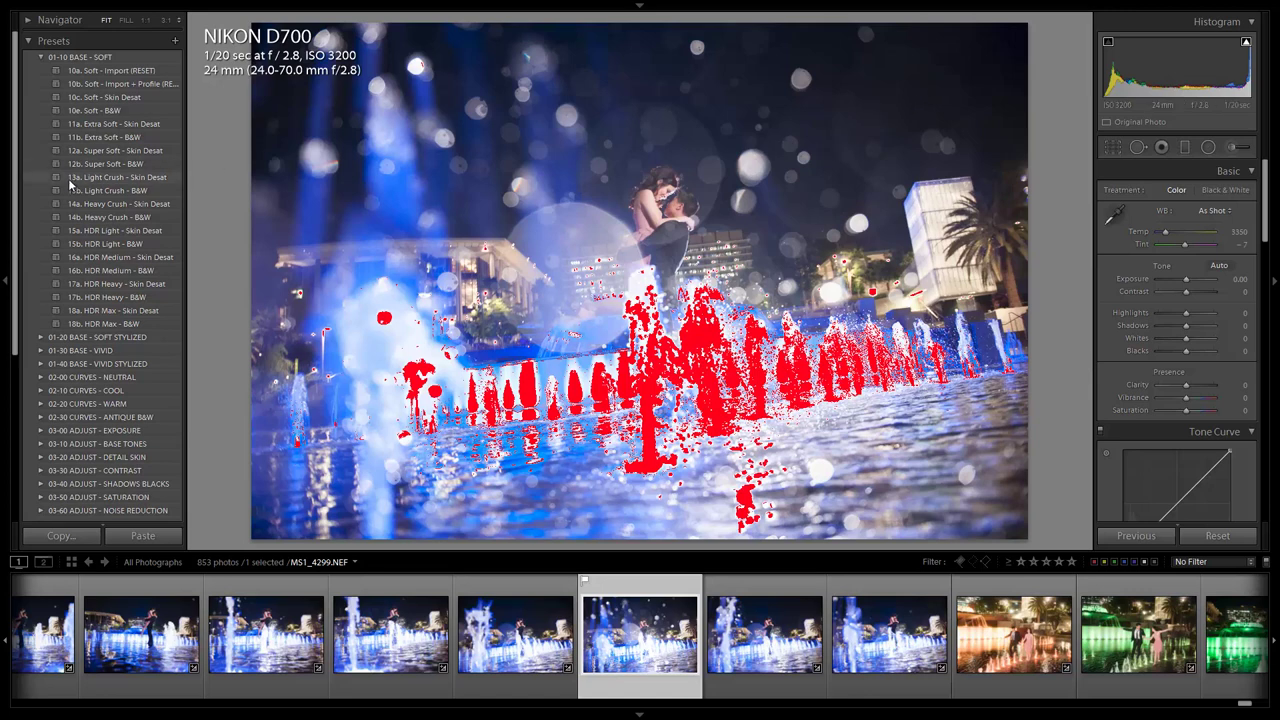
{"action": "left_click", "coordinate": [128, 286]}
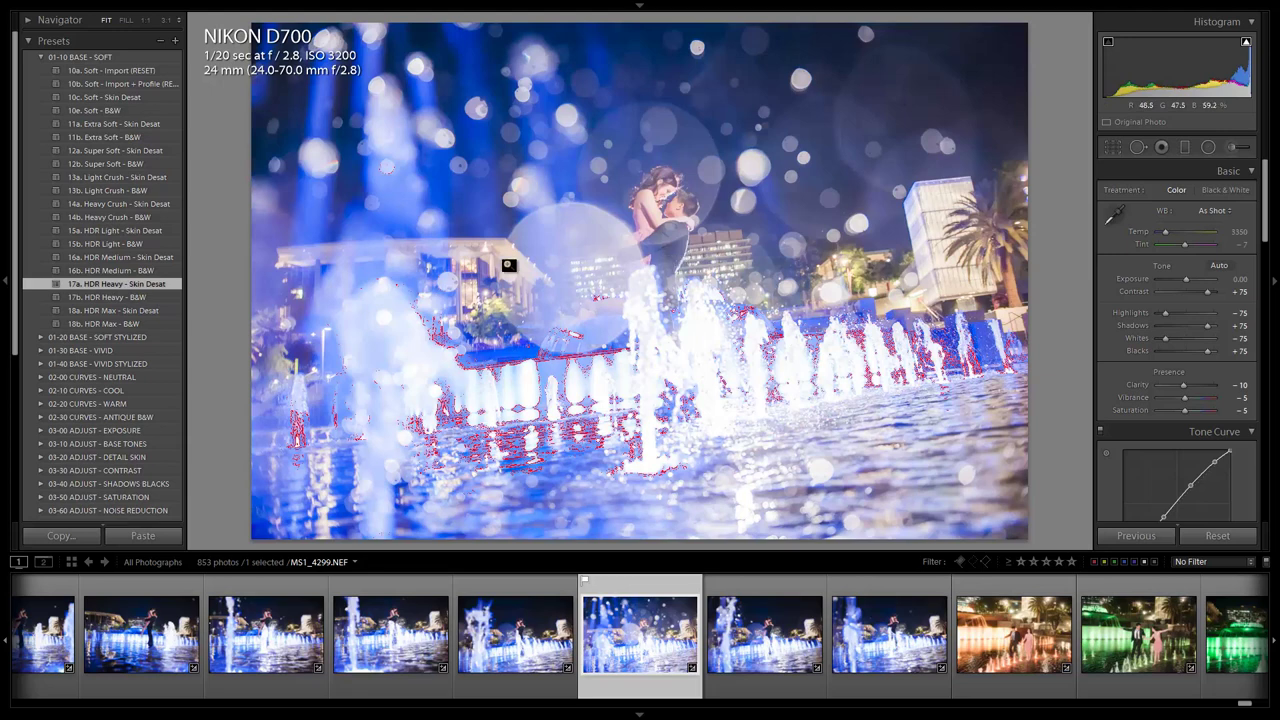
{"action": "left_click", "coordinate": [110, 312]}
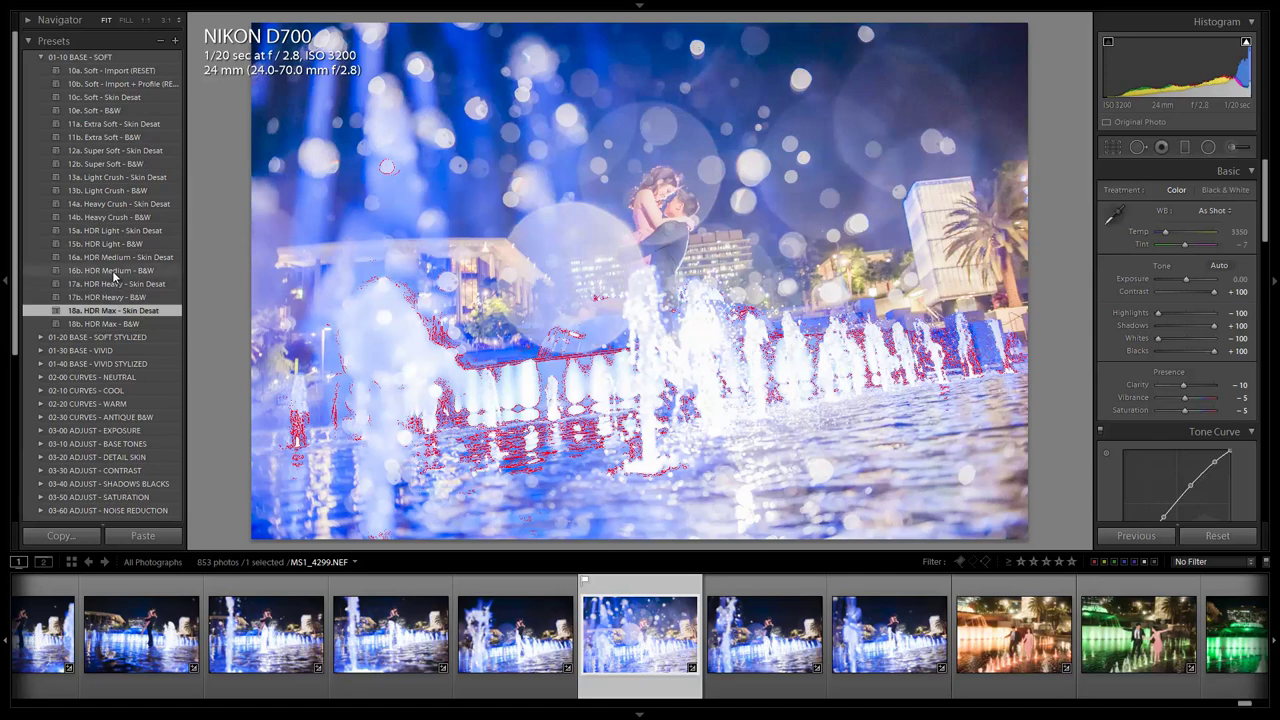
{"action": "left_click", "coordinate": [113, 271]}
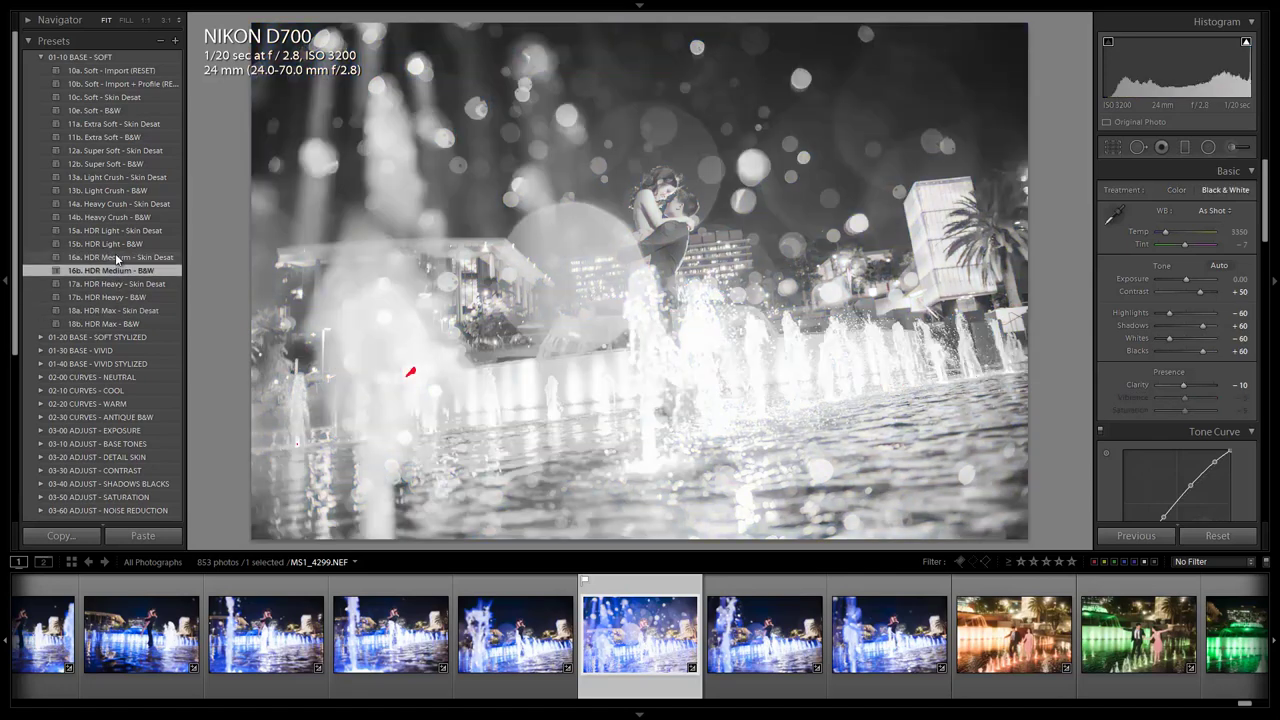
{"action": "left_click", "coordinate": [115, 256]}
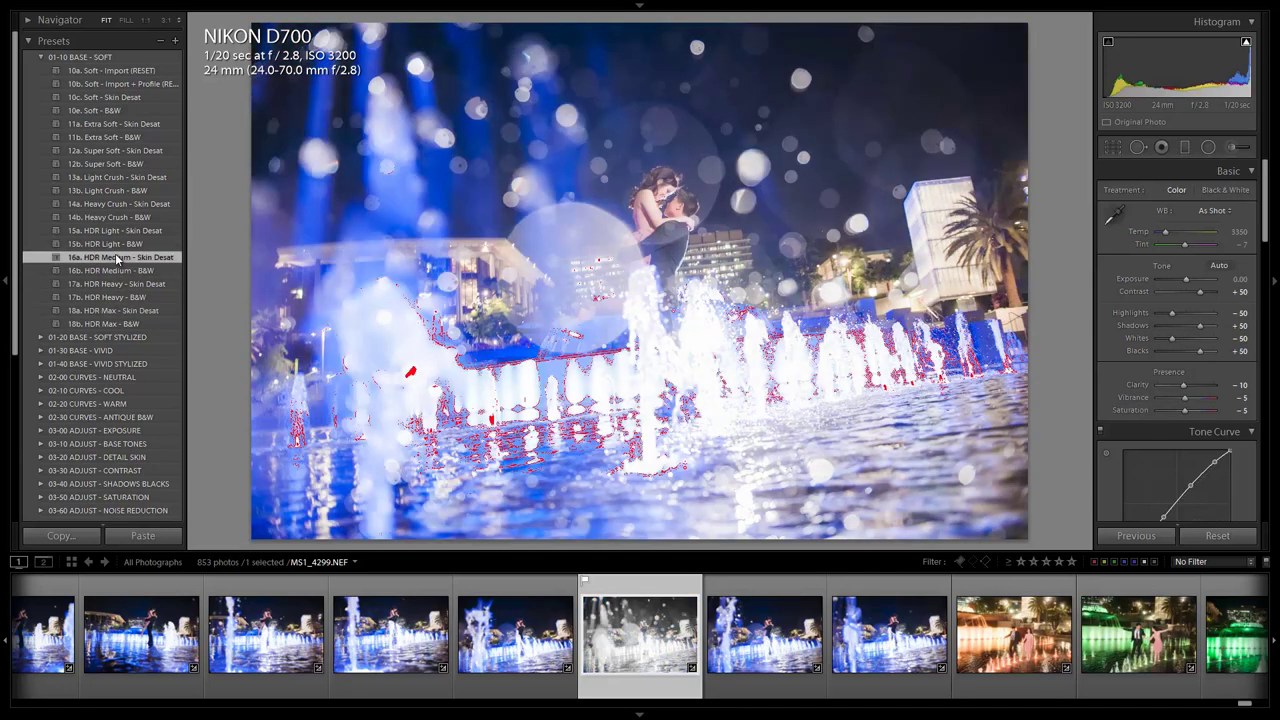
{"action": "left_click", "coordinate": [110, 312]}
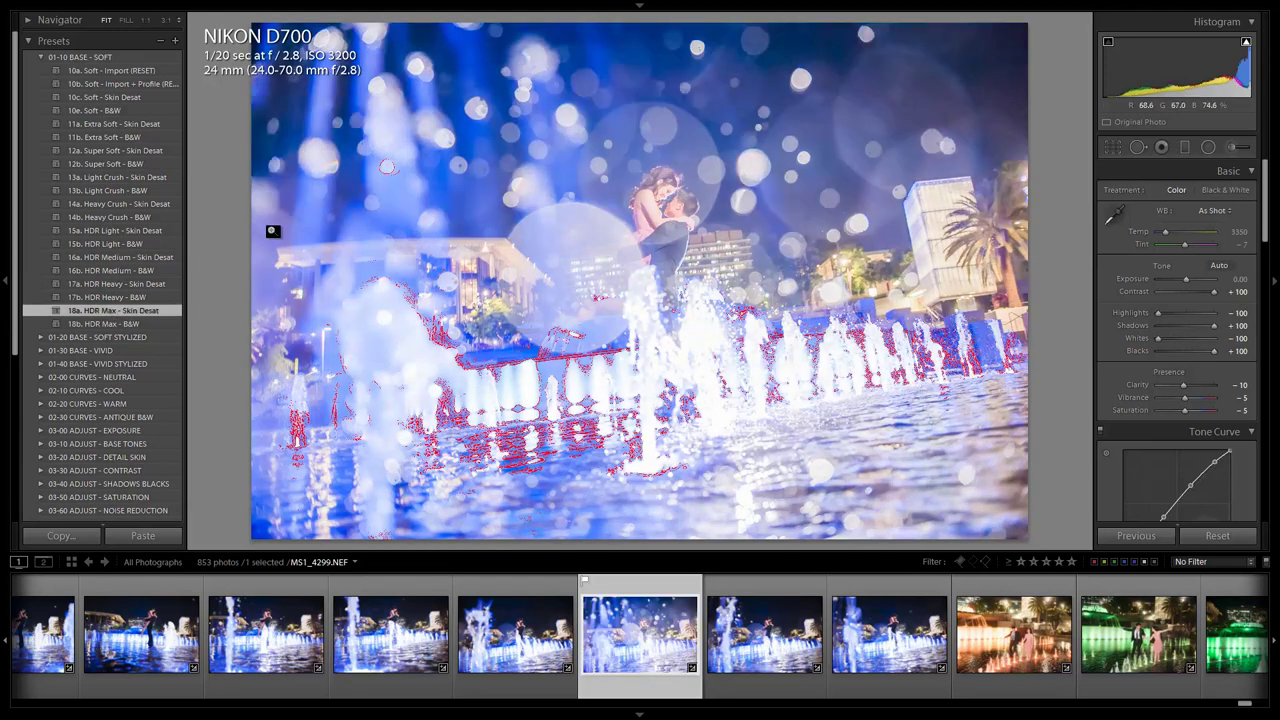
{"action": "left_click", "coordinate": [38, 58]}
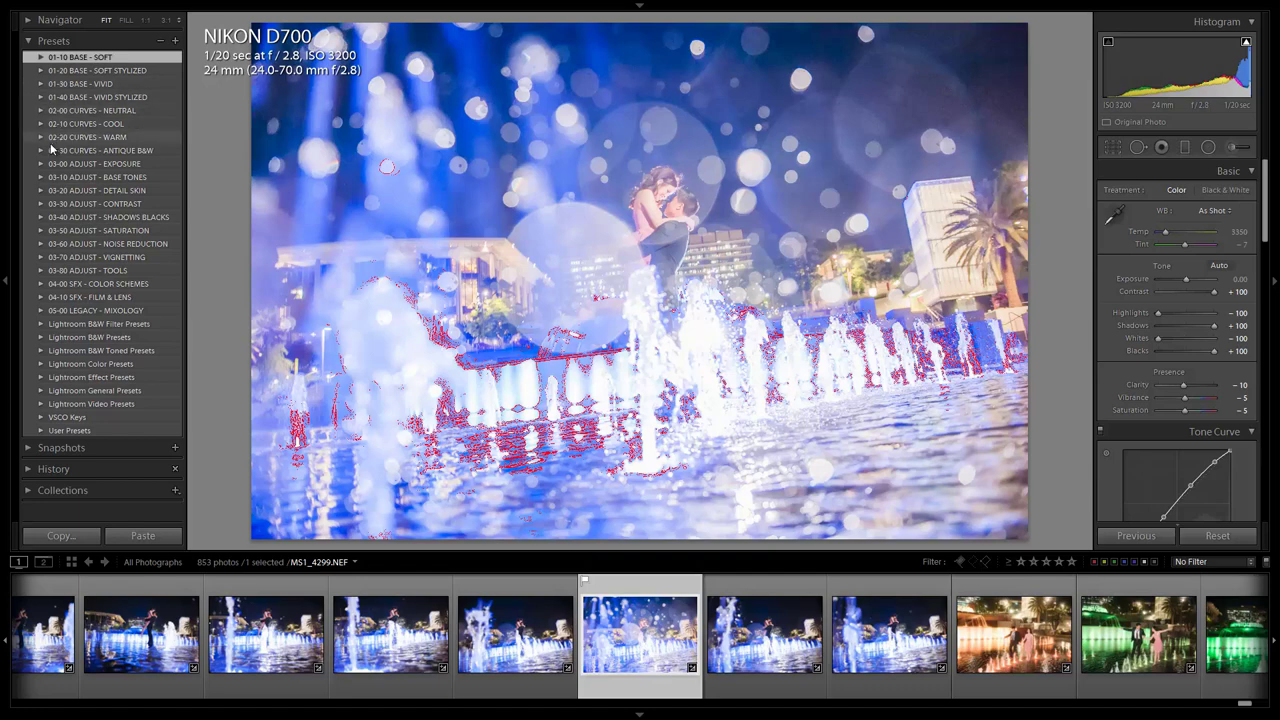
Step: Darken the photo to Exposure −1.00 with the 03-00 ADJUST - EXPOSURE 03. Darken preset
{"action": "left_click", "coordinate": [40, 164]}
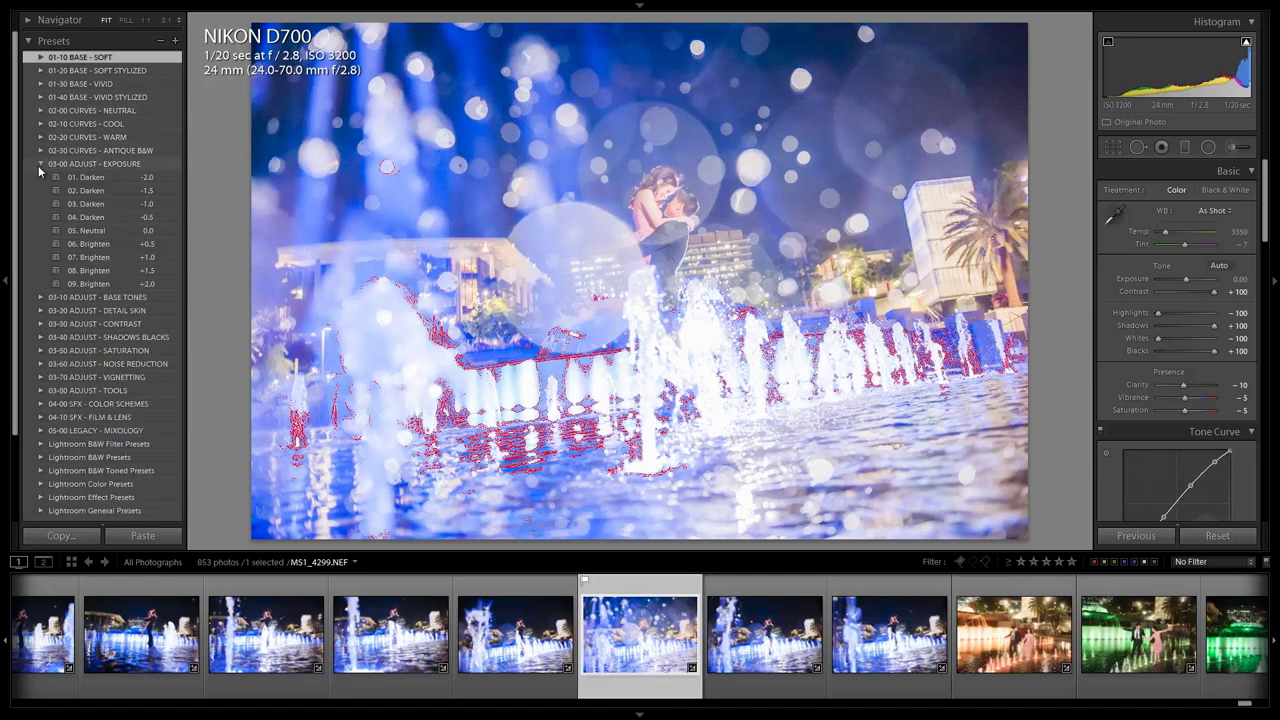
{"action": "left_click", "coordinate": [104, 203]}
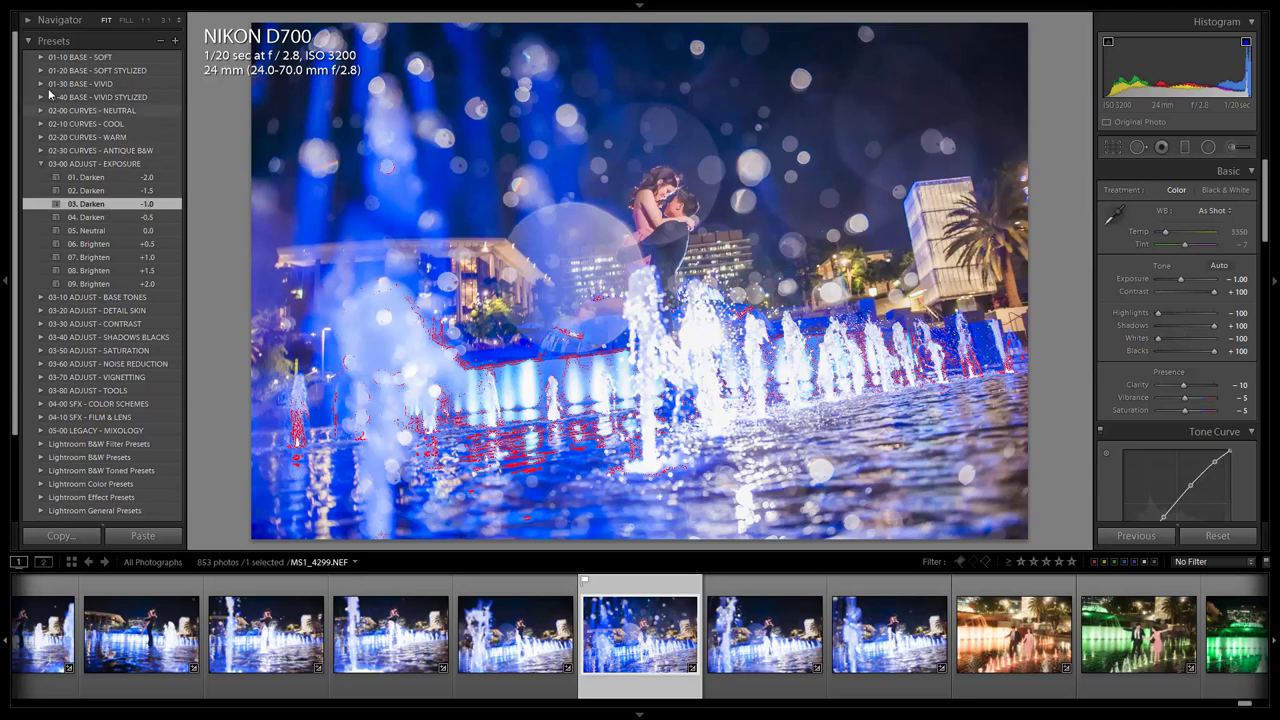
{"action": "left_click", "coordinate": [41, 59]}
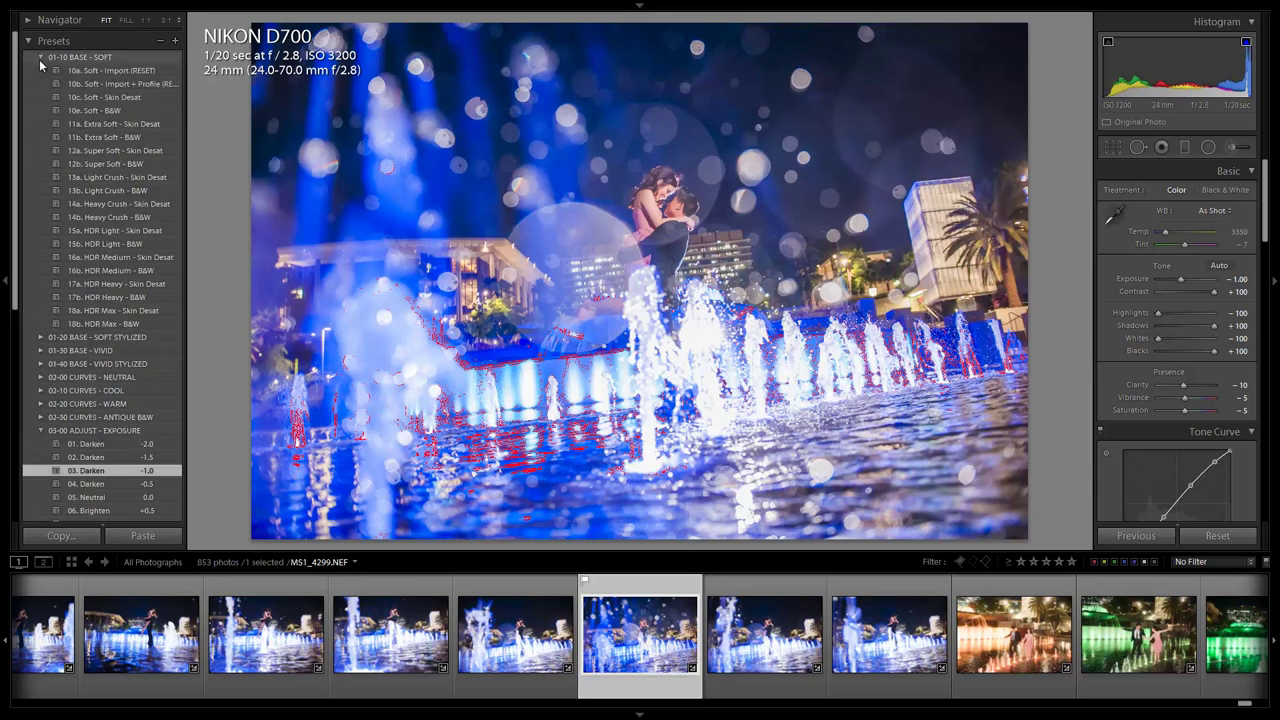
Step: Compare 16a with 18a. HDR Max - Skin Desat, keep 18a, and turn clipping warnings off
{"action": "left_click", "coordinate": [118, 309]}
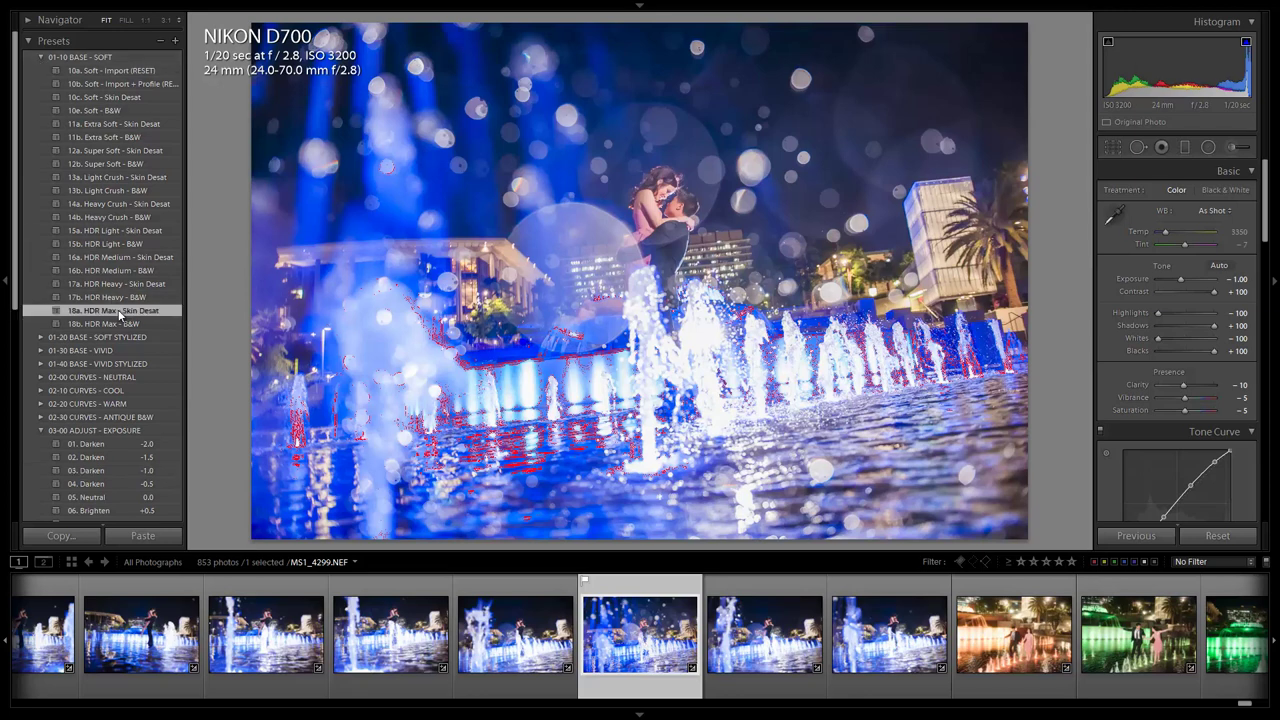
{"action": "left_click", "coordinate": [115, 258]}
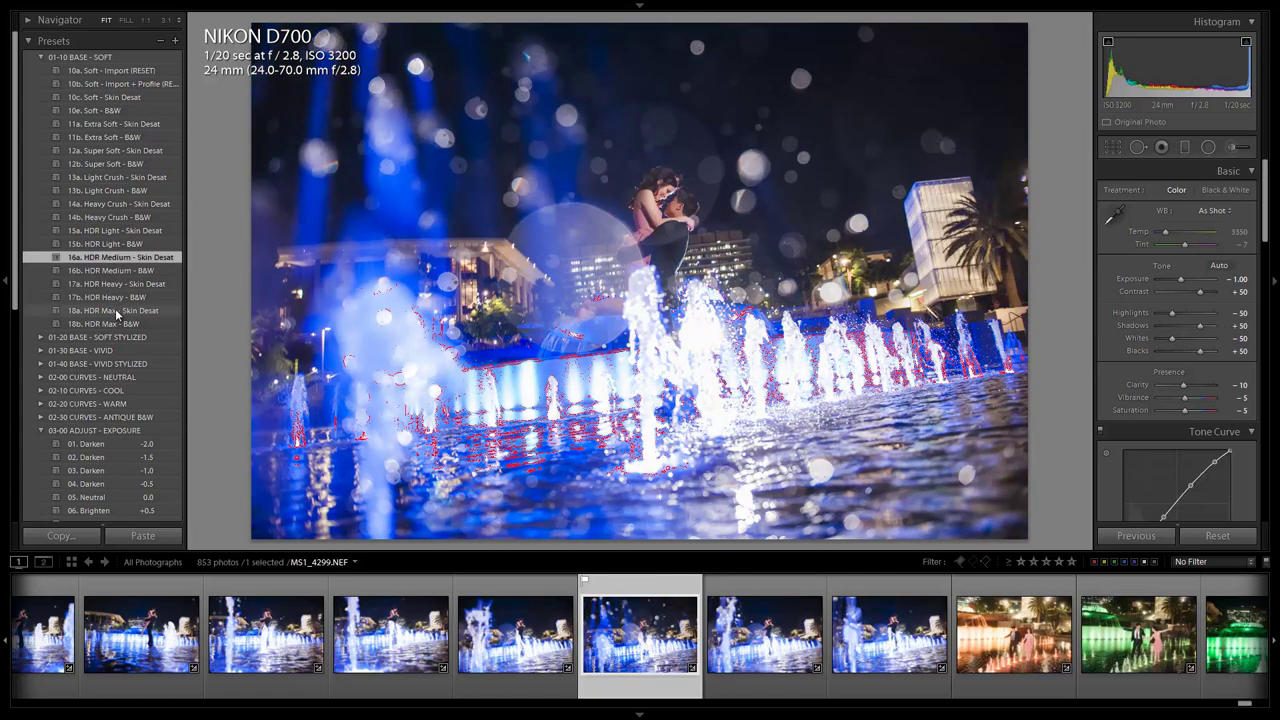
{"action": "left_click", "coordinate": [117, 312]}
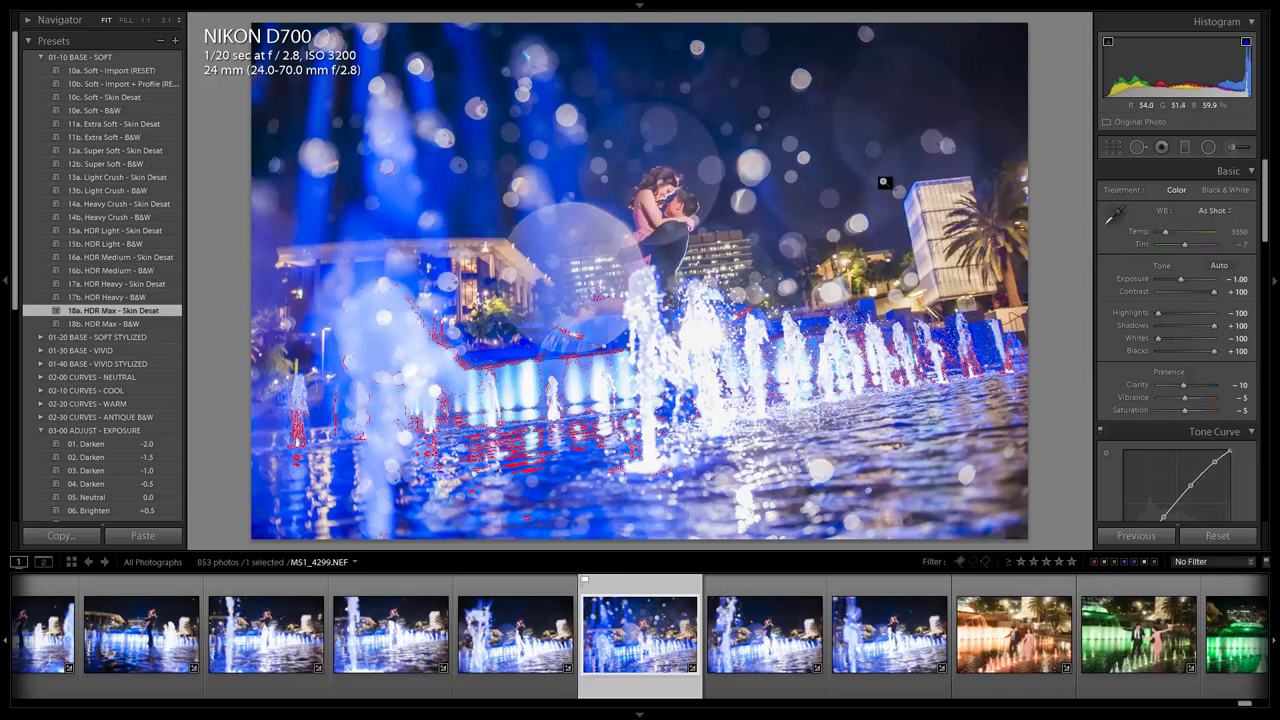
{"action": "key", "text": "j"}
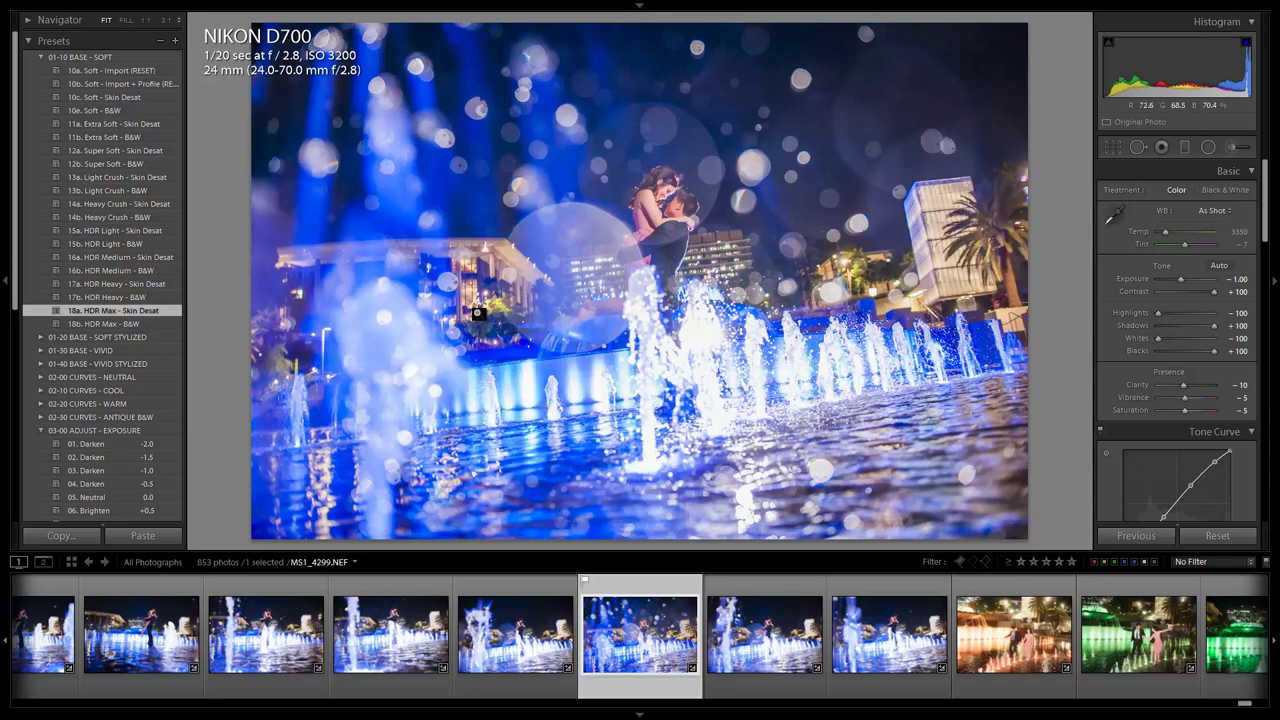
Step: Crop slightly tighter from the bottom-right corner at the original ratio, repositioning the couple in frame
{"action": "key", "text": "r"}
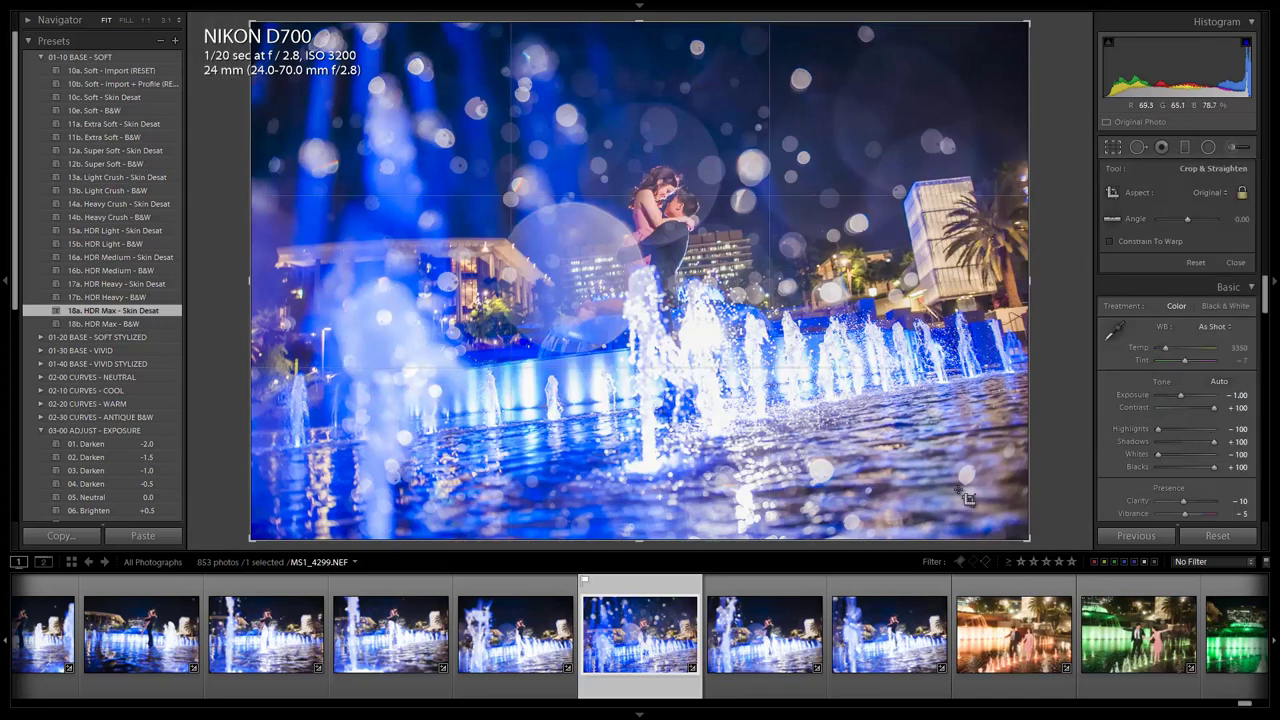
{"action": "mouse_move", "coordinate": [1026, 538]}
{"action": "left_mouse_down"}
{"action": "mouse_move", "coordinate": [998, 515]}
{"action": "mouse_move", "coordinate": [1007, 521]}
{"action": "left_mouse_up"}
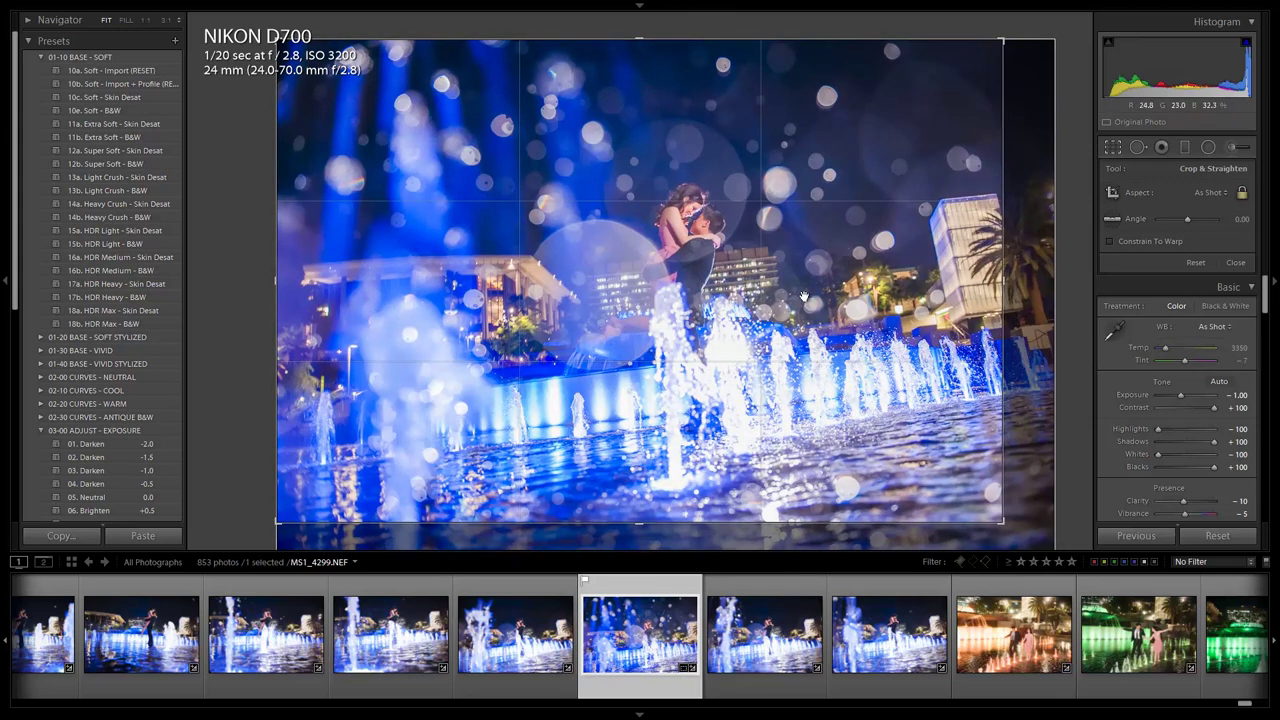
{"action": "left_click_drag", "start_coordinate": [688, 235], "coordinate": [475, 567]}
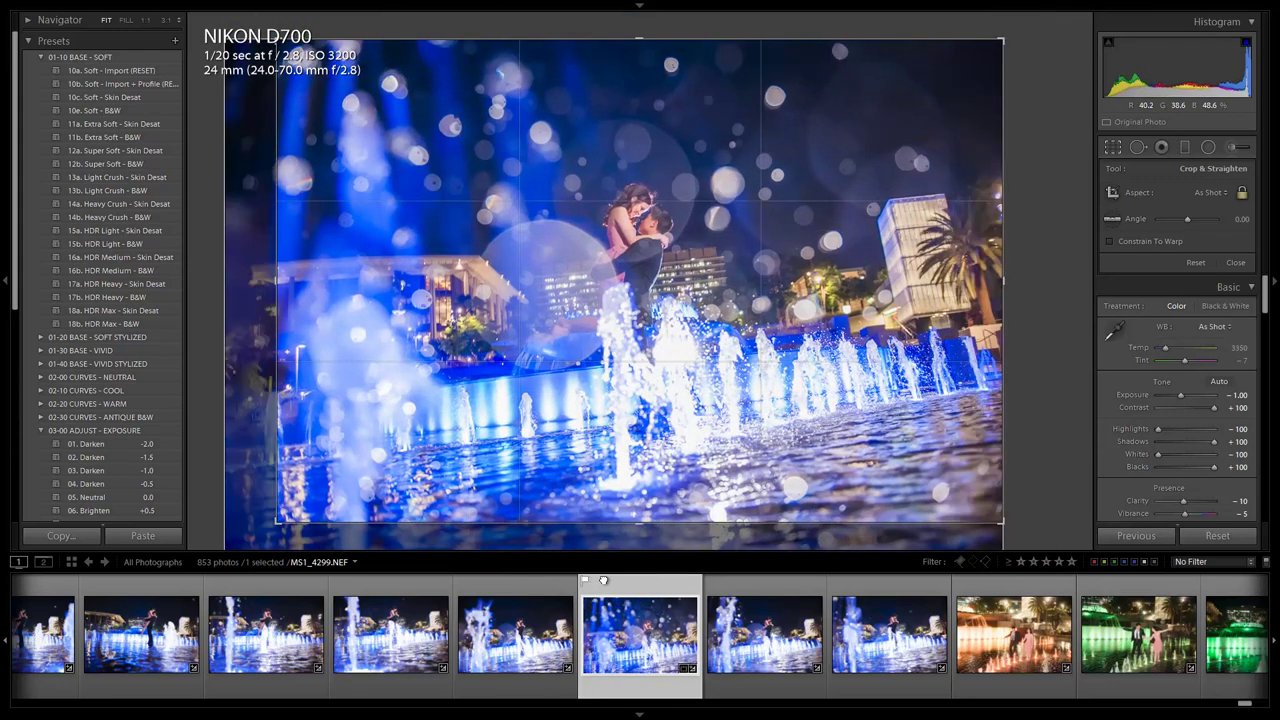
{"action": "left_click_drag", "start_coordinate": [603, 580], "coordinate": [722, 580]}
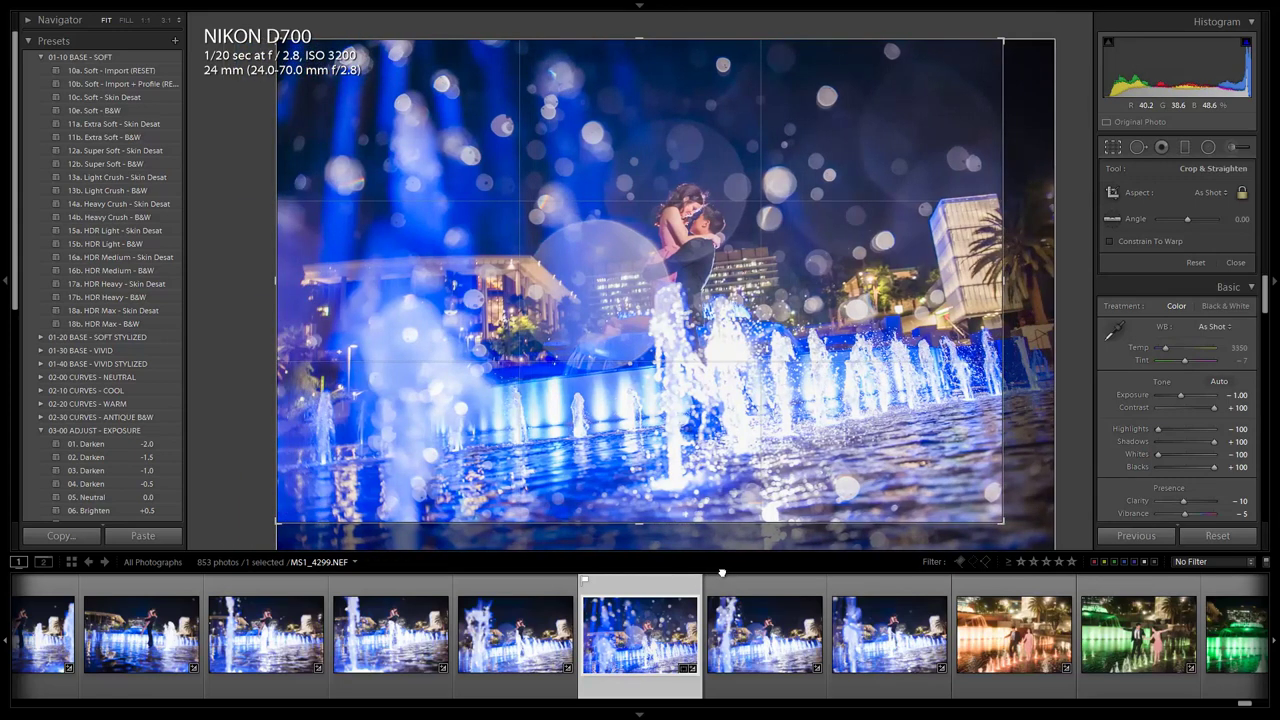
{"action": "key", "text": "r"}
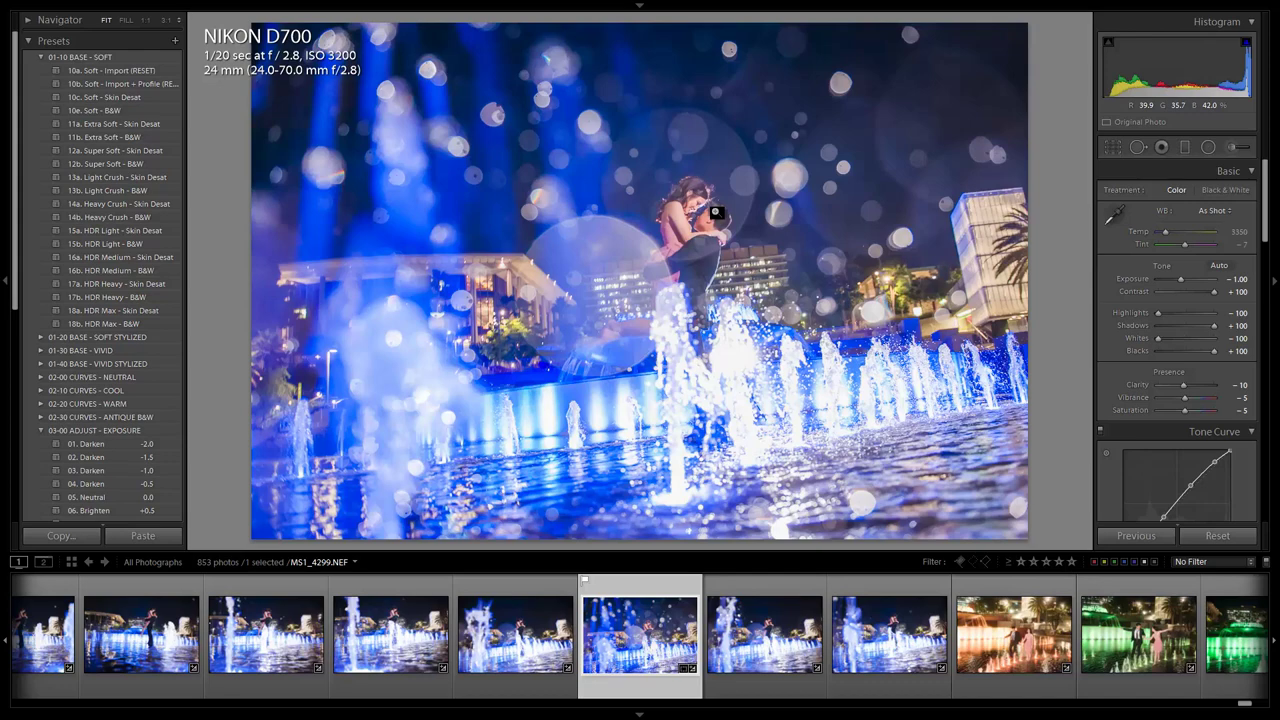
{"action": "key", "text": "Left"}
{"action": "key", "text": "Left"}
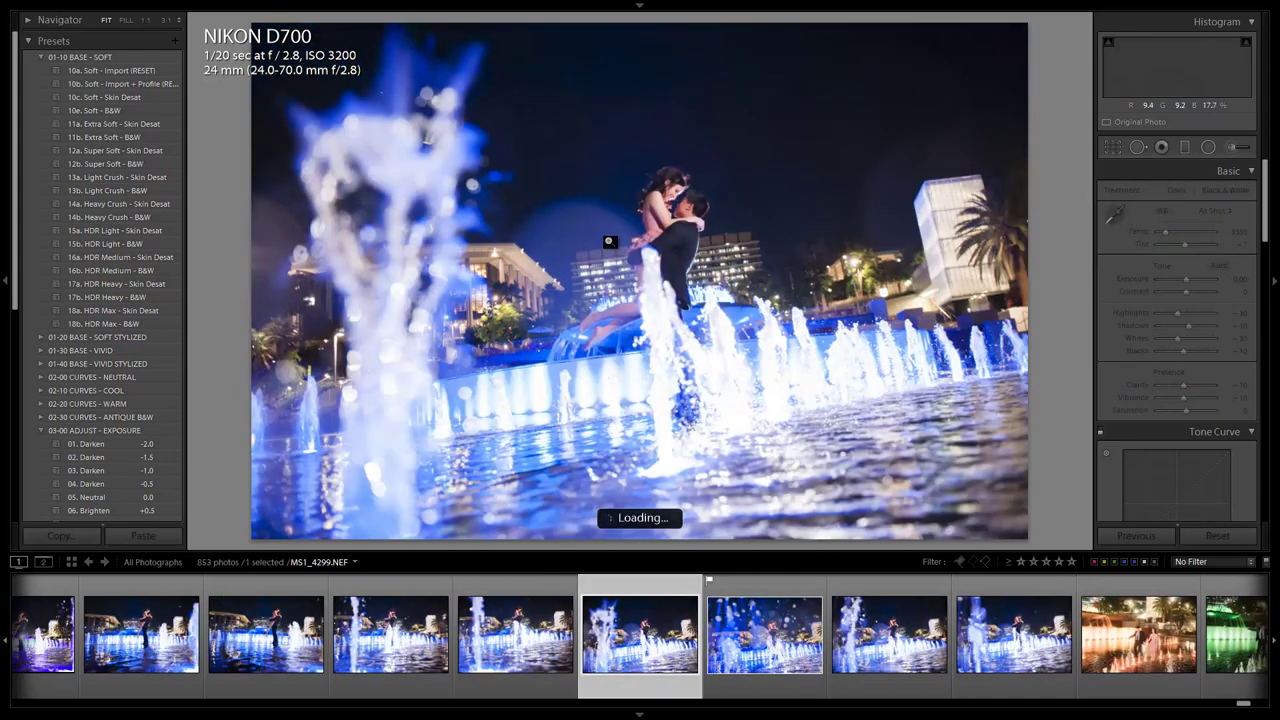
{"action": "key", "text": "Right"}
{"action": "key", "text": "Left"}
{"action": "key", "text": "Right"}
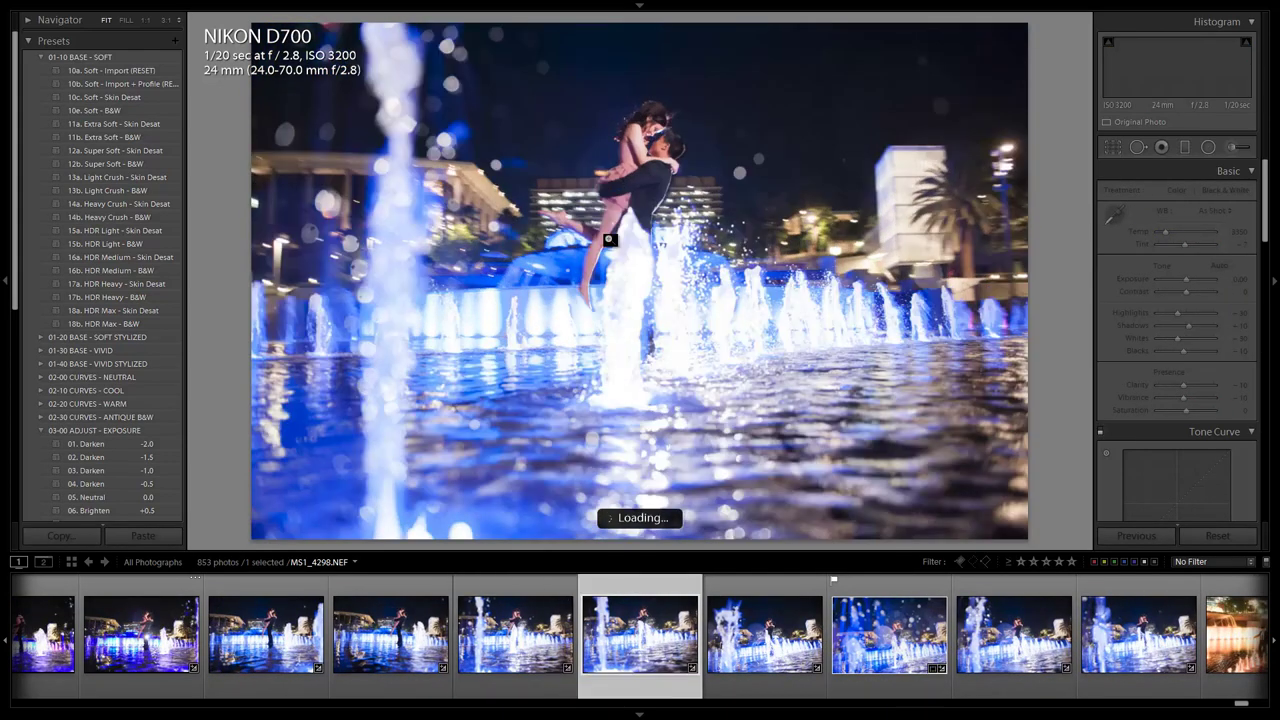
{"action": "key", "text": "Right"}
{"action": "key", "text": "Right"}
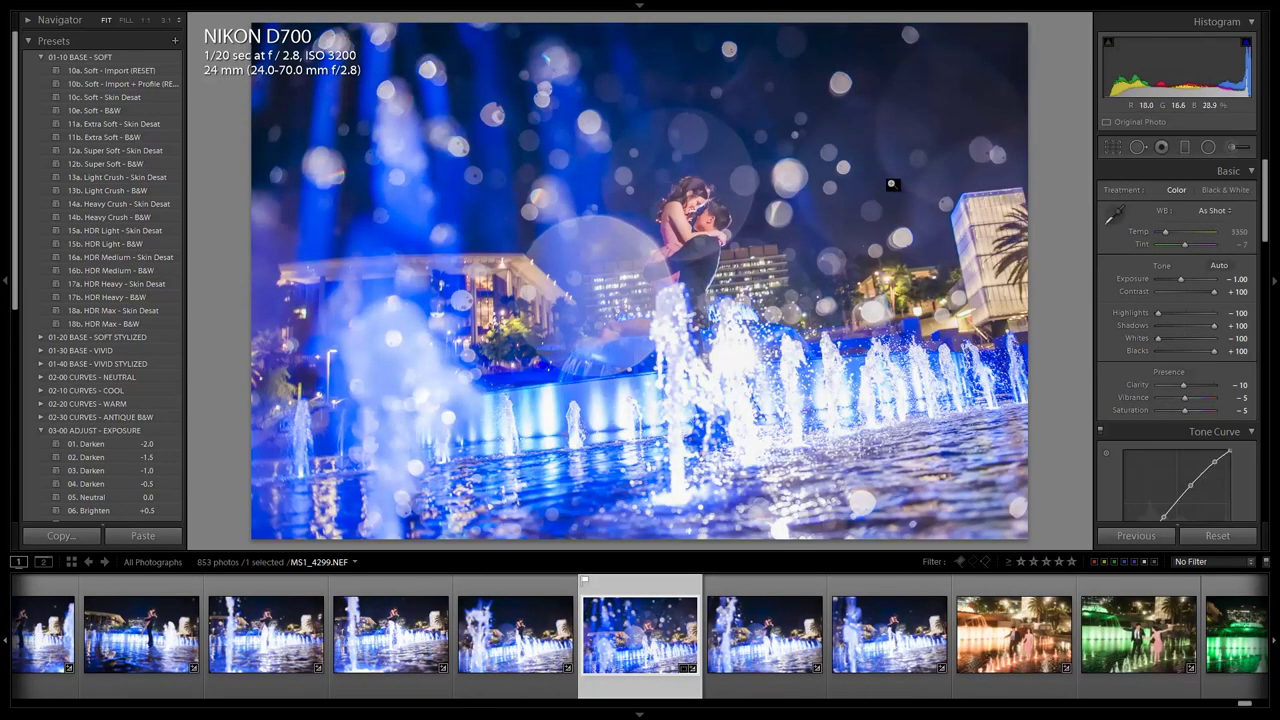
{"action": "key", "text": "Left"}
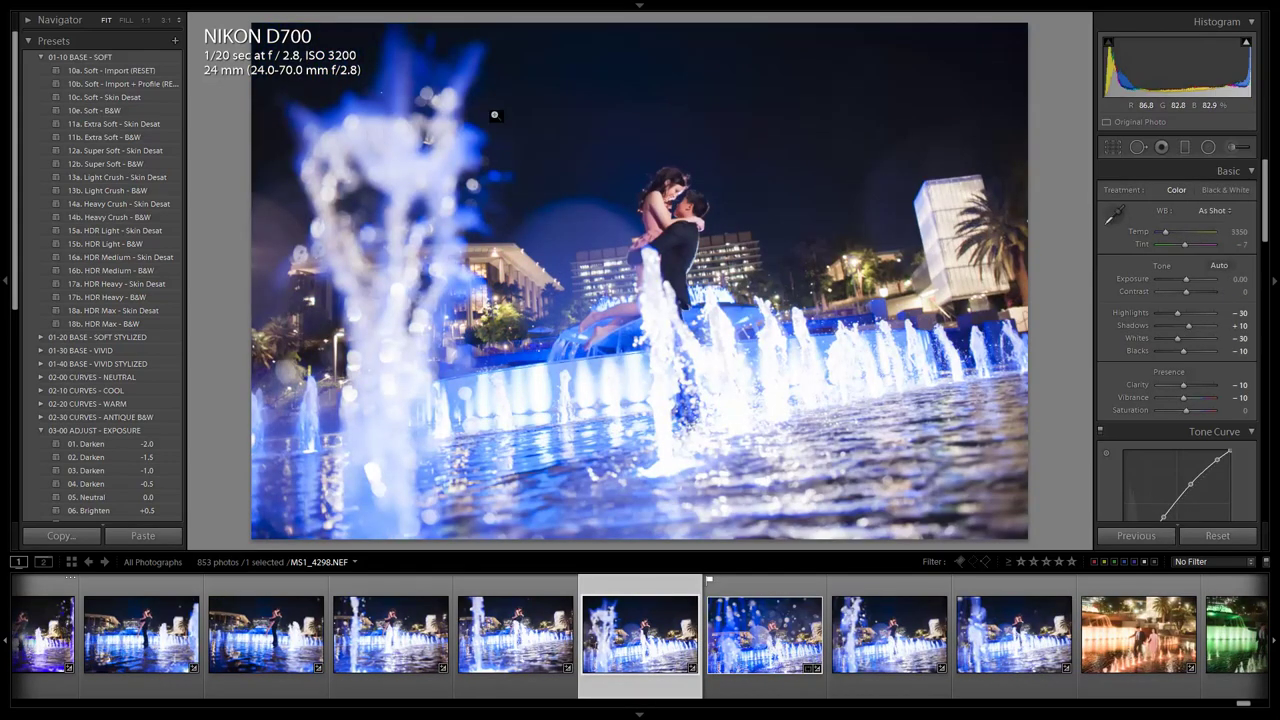
{"action": "key", "text": "Right"}
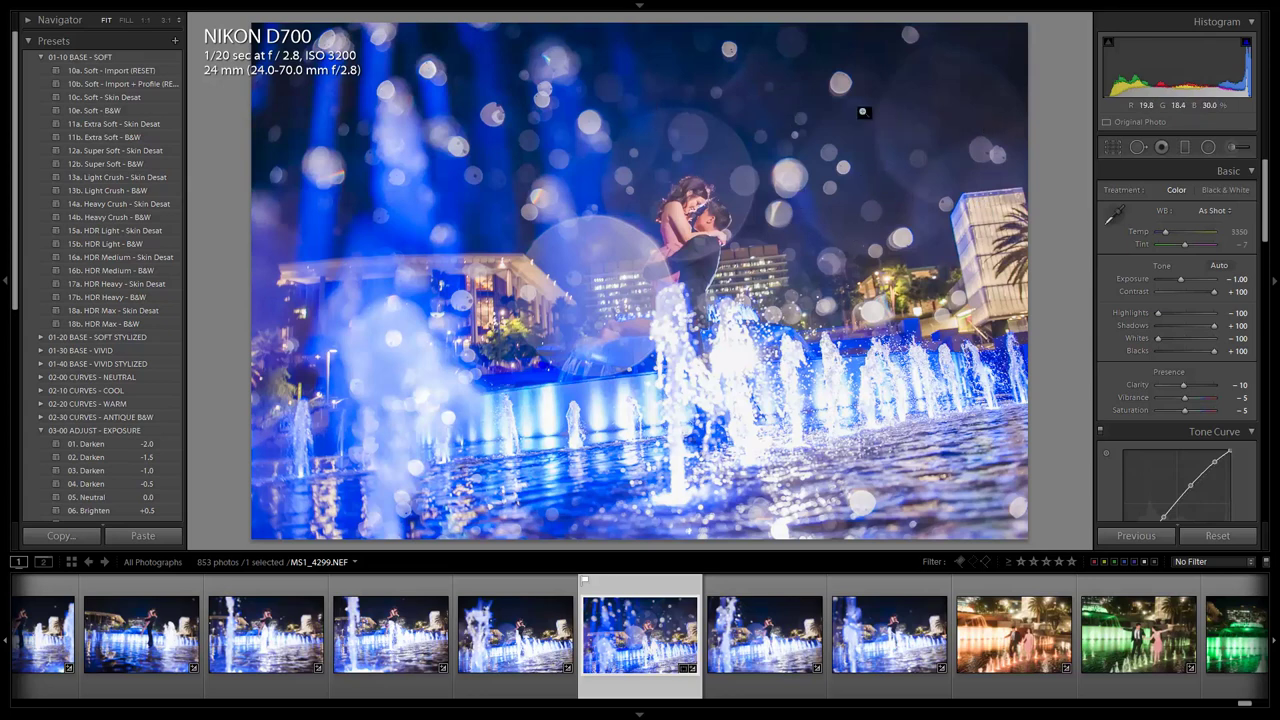
Step: At 1:1 zoom, heal the first bokeh-disc speck using a clean background patch as source
{"action": "left_click", "coordinate": [474, 177]}
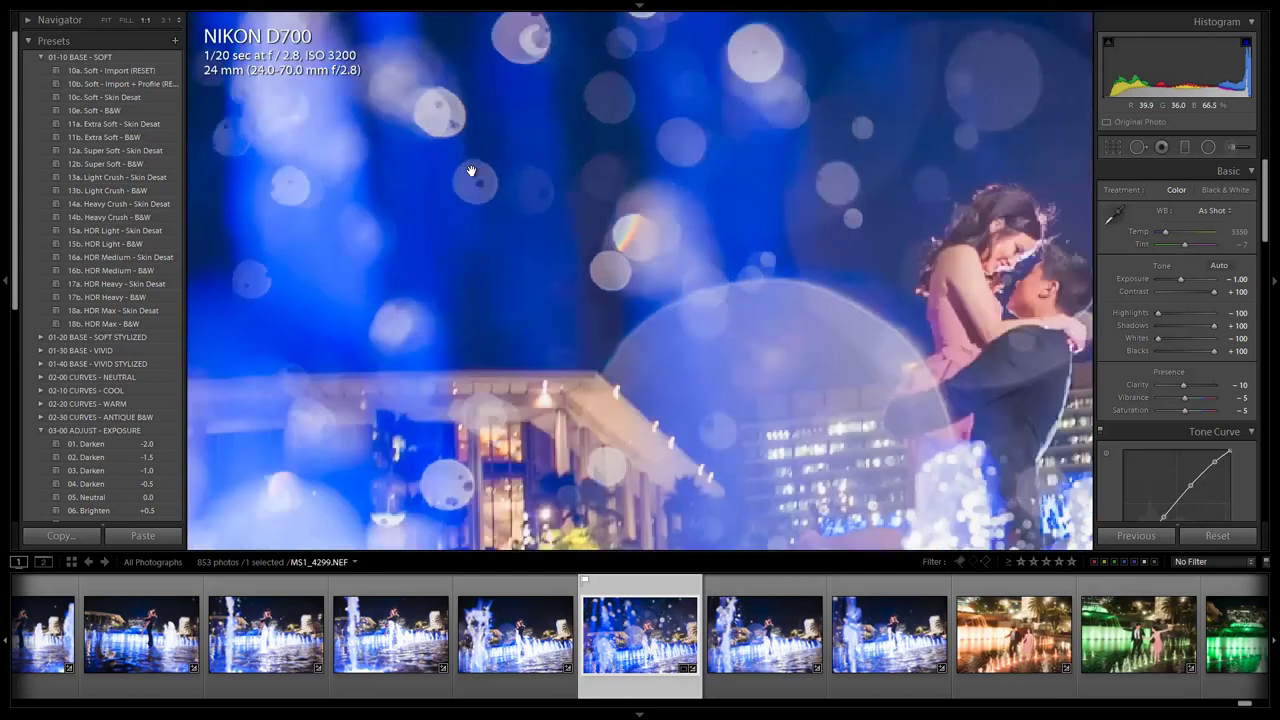
{"action": "left_click_drag", "start_coordinate": [473, 174], "coordinate": [490, 194]}
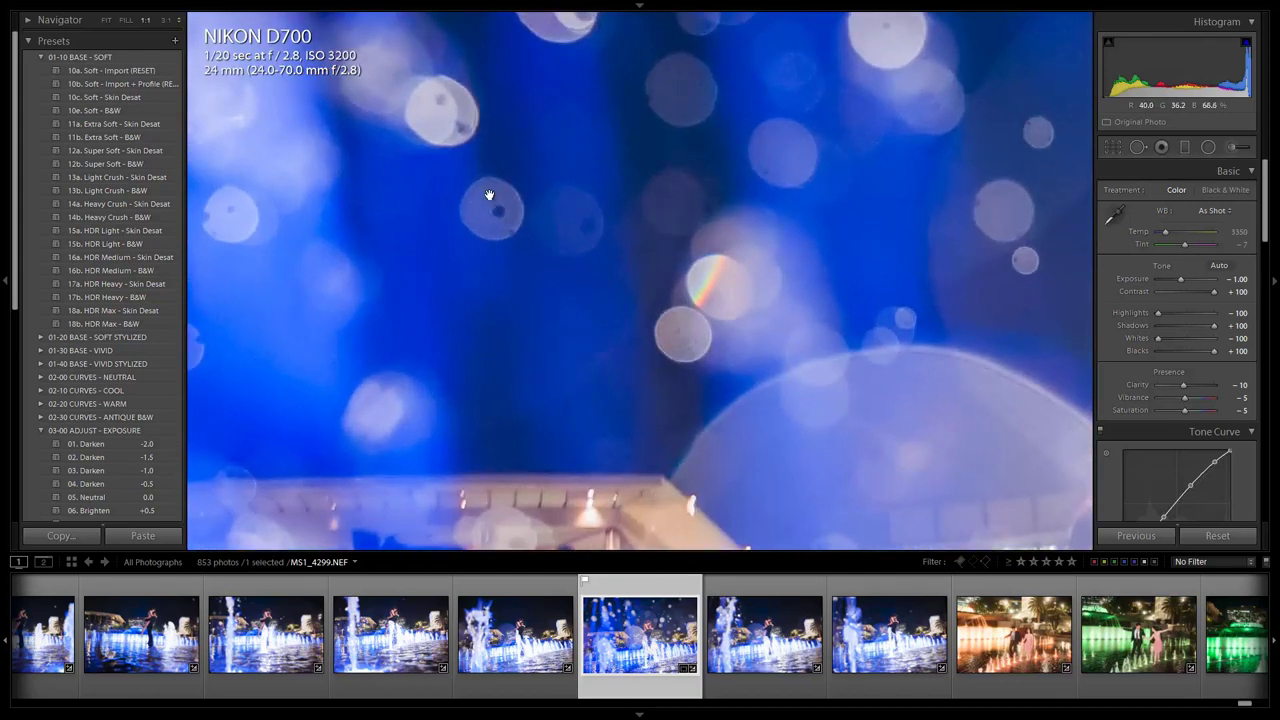
{"action": "key", "text": "q"}
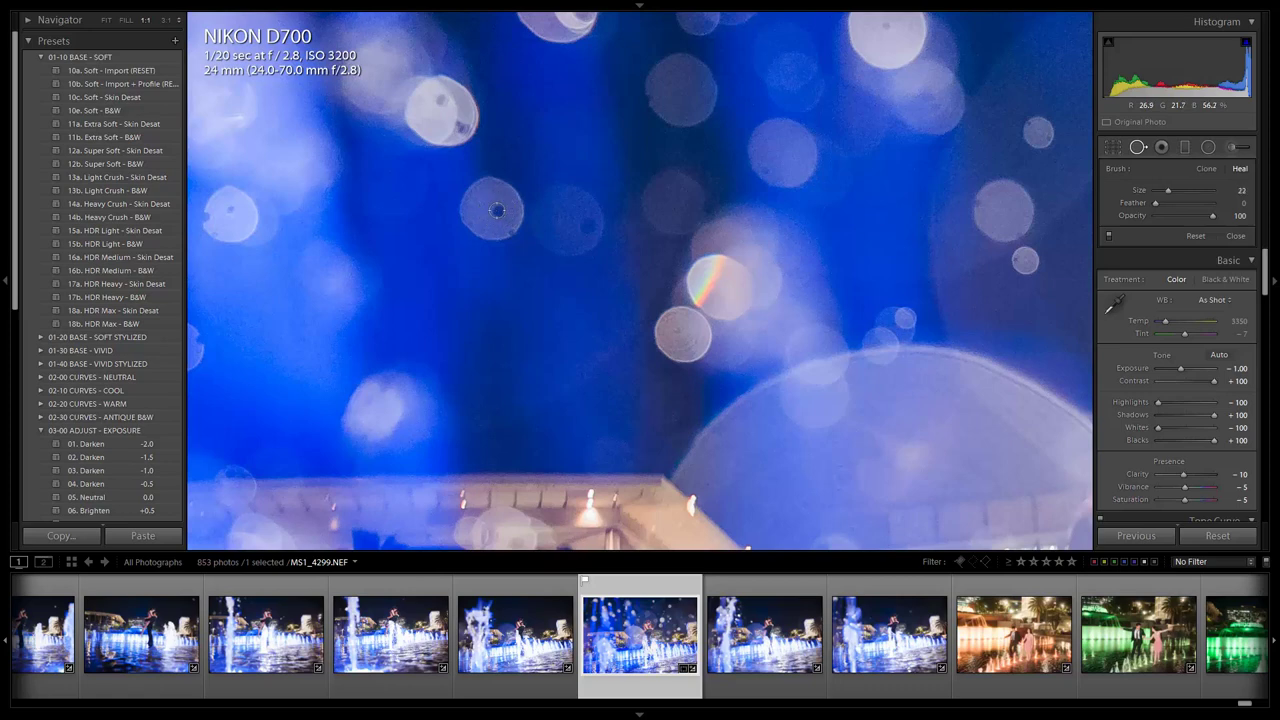
{"action": "left_click", "coordinate": [497, 210]}
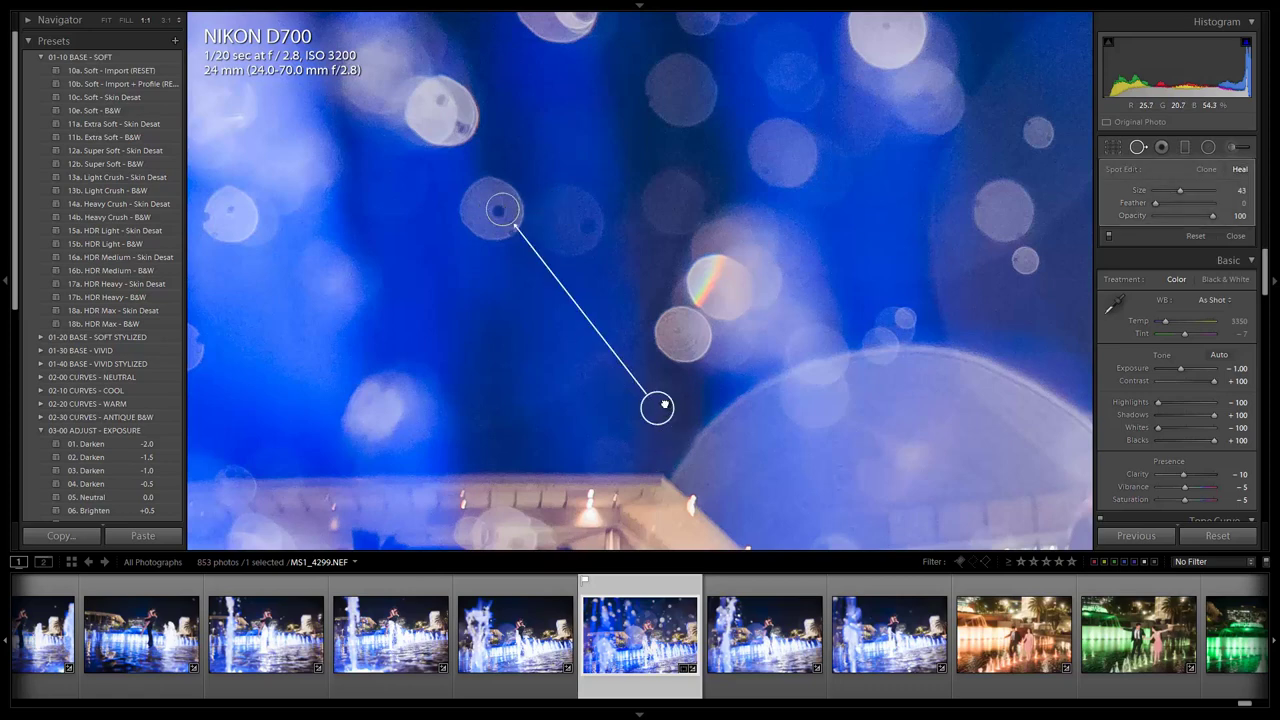
{"action": "left_click_drag", "start_coordinate": [660, 405], "coordinate": [680, 176]}
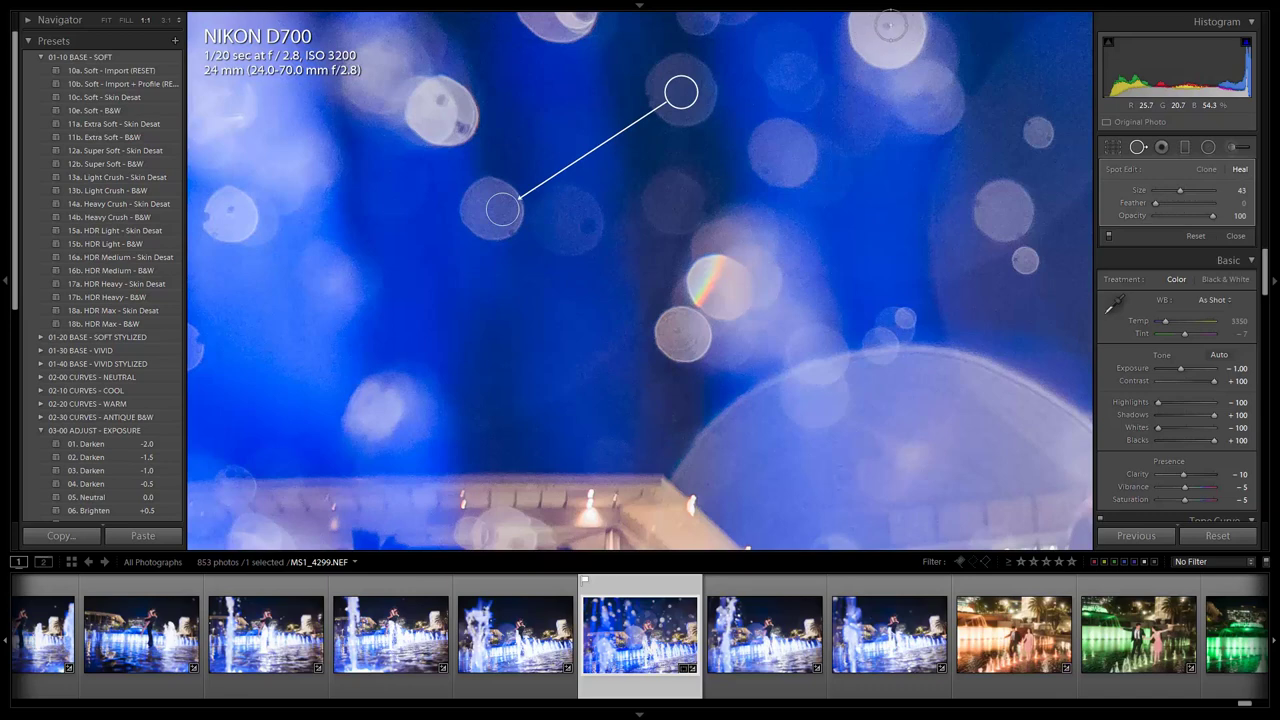
{"action": "key", "text": "Escape"}
Step: Heal the remaining specks in the top and lower bokeh discs, then return to the full-photo view
{"action": "left_click", "coordinate": [885, 26]}
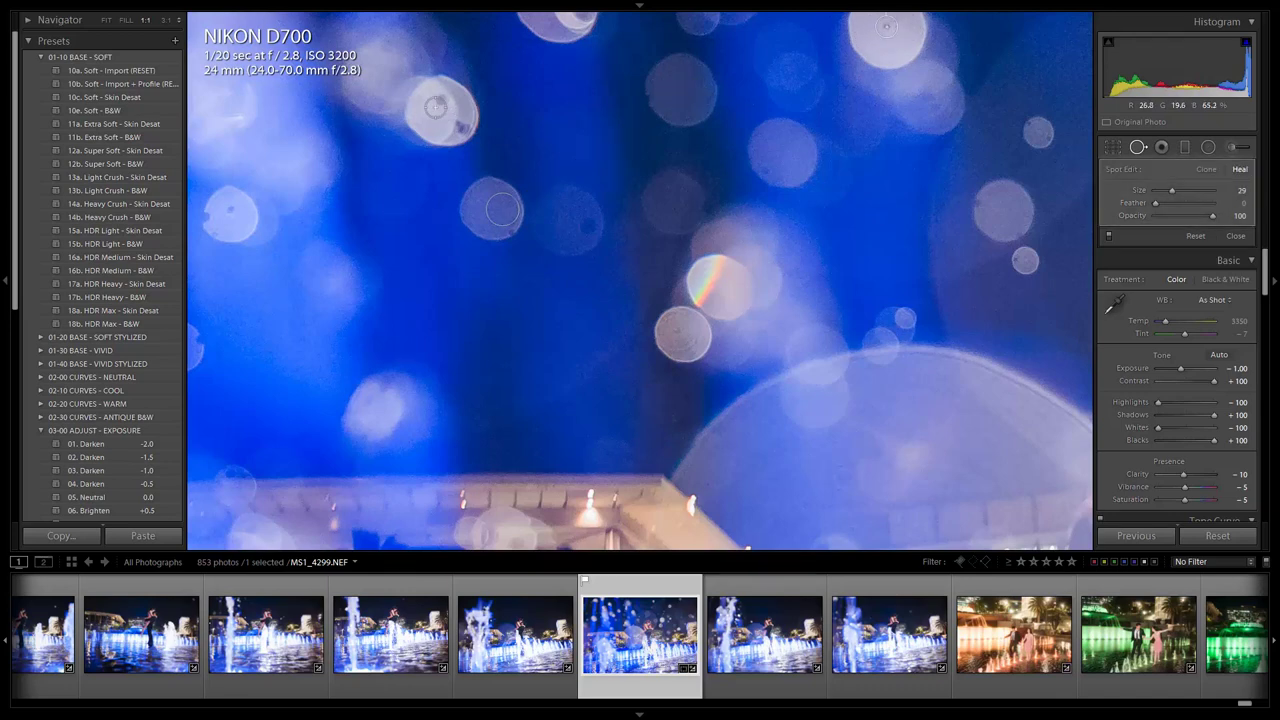
{"action": "left_click", "coordinate": [435, 104]}
{"action": "left_click", "coordinate": [455, 102]}
{"action": "left_click_drag", "start_coordinate": [459, 101], "coordinate": [467, 128]}
{"action": "left_click", "coordinate": [590, 224]}
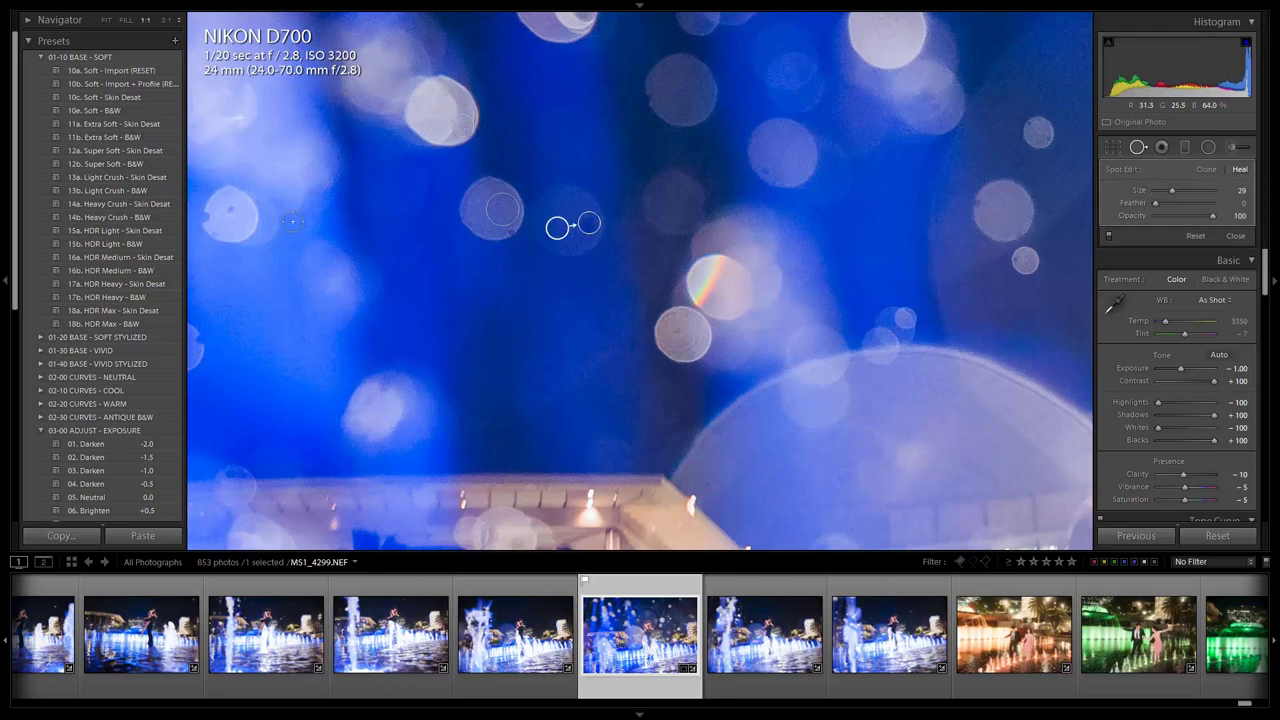
{"action": "key", "text": "q"}
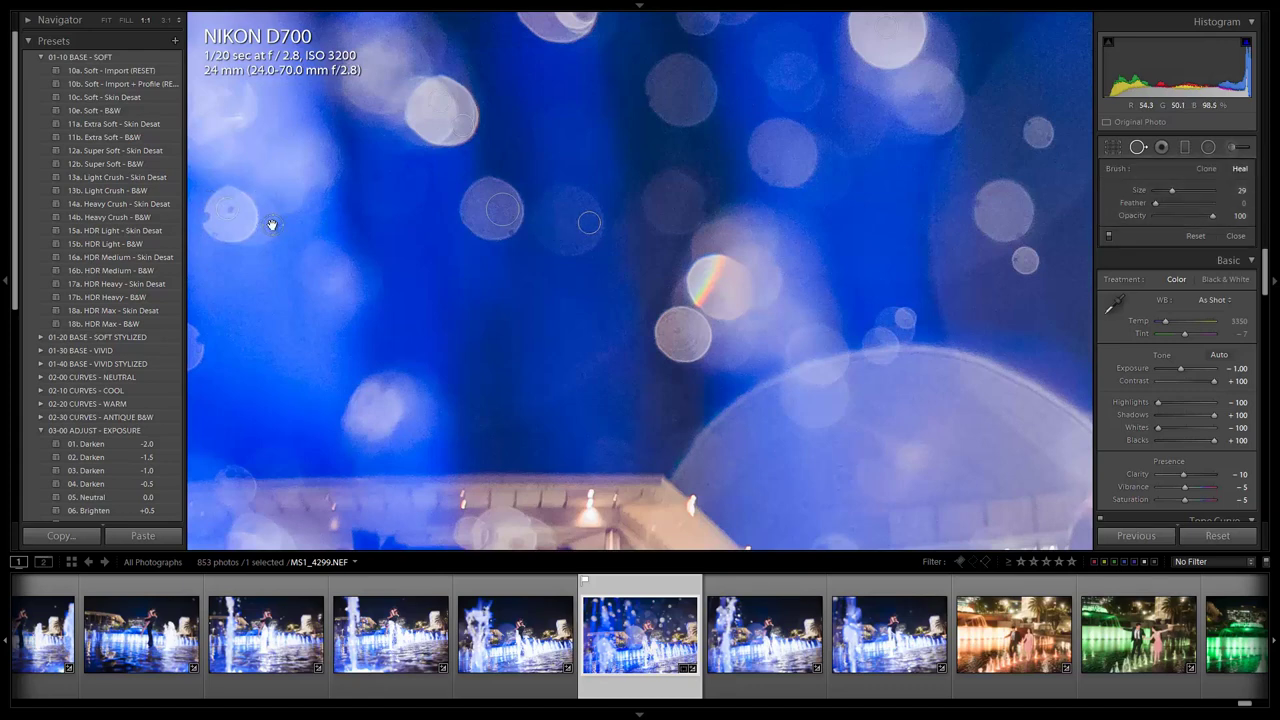
{"action": "left_click", "coordinate": [366, 228]}
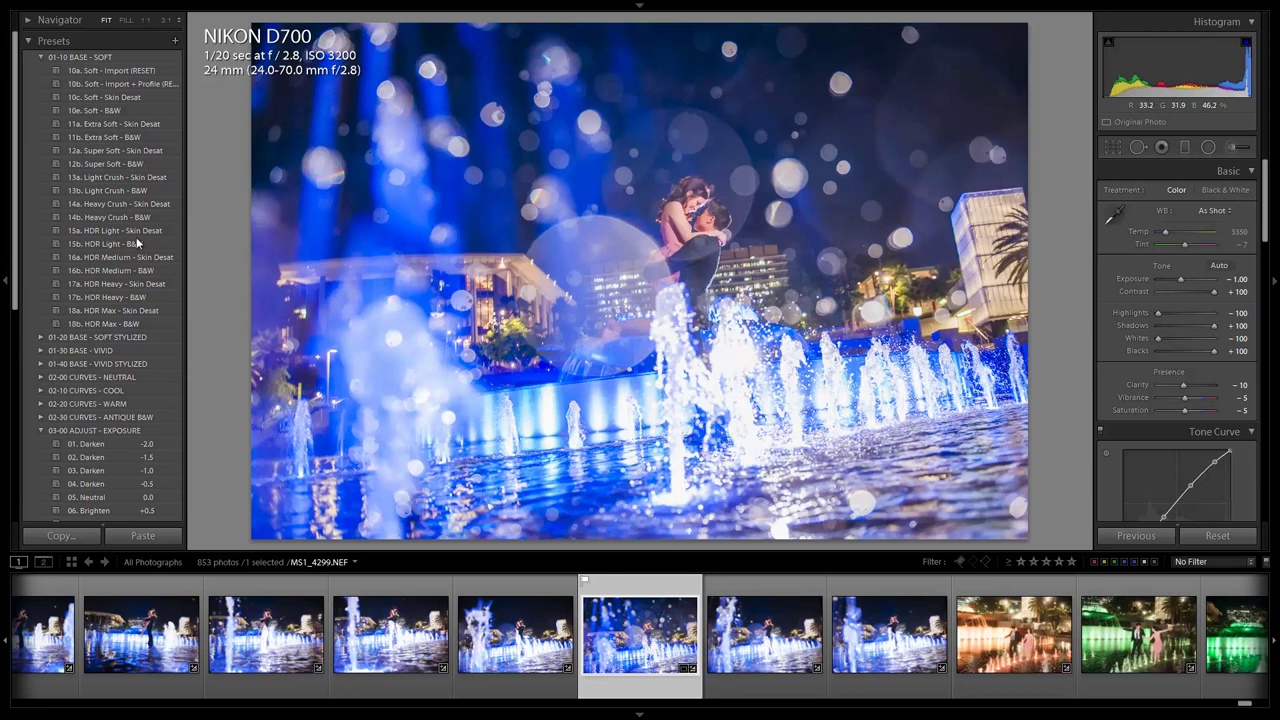
Step: Compare the 72b, 72d and 72f vignettes from 03-70 ADJUST - VIGNETTING and keep 72c. Radial - Medium
{"action": "left_click", "coordinate": [41, 57]}
{"action": "left_click", "coordinate": [41, 164]}
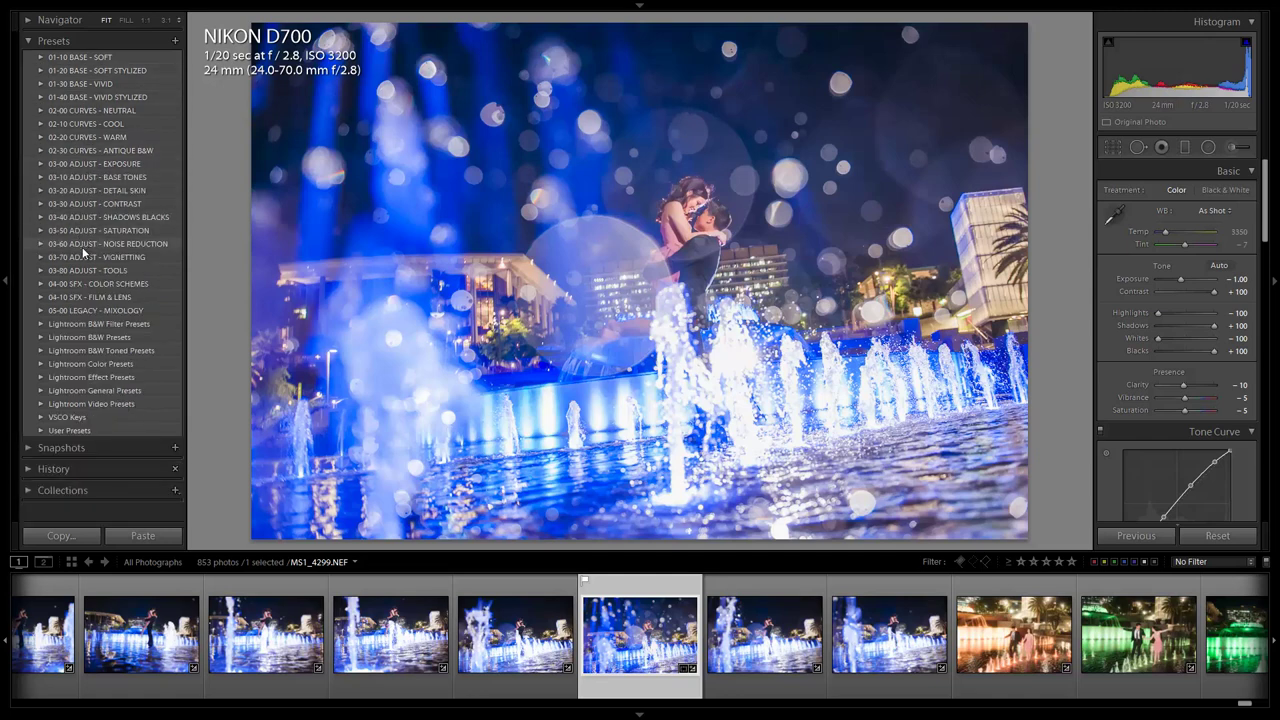
{"action": "left_click", "coordinate": [41, 258]}
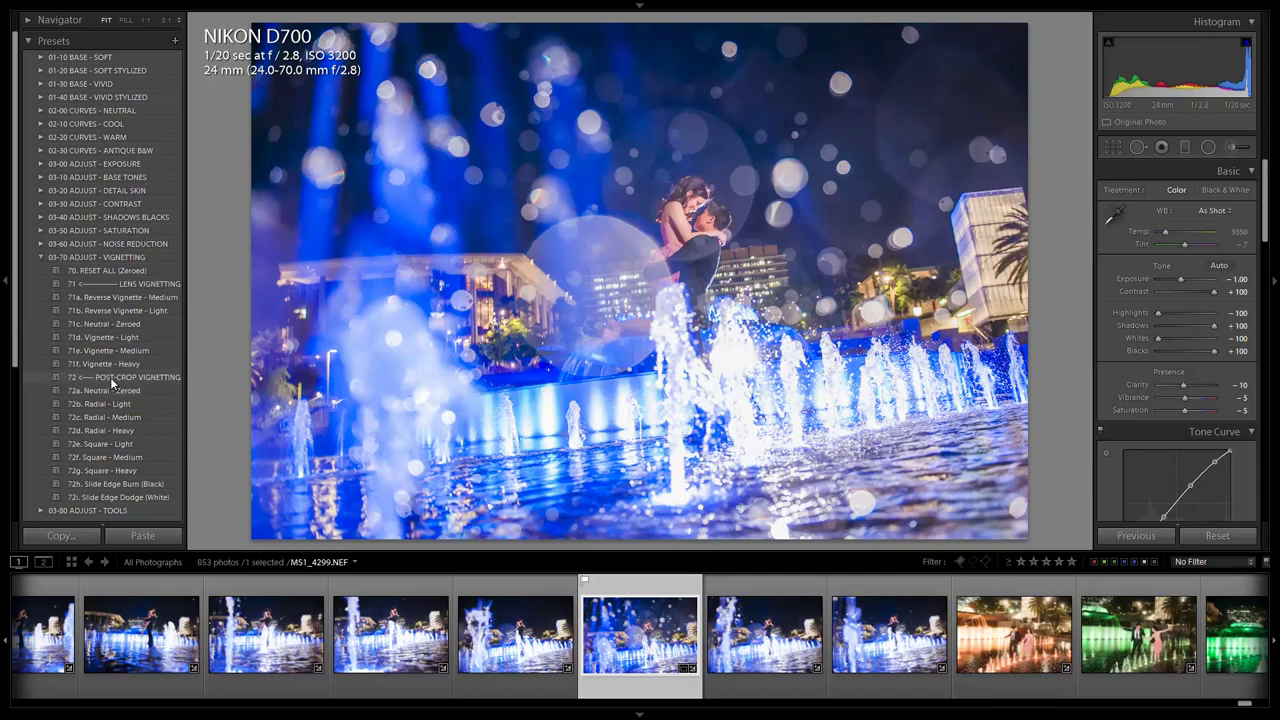
{"action": "left_click", "coordinate": [105, 416]}
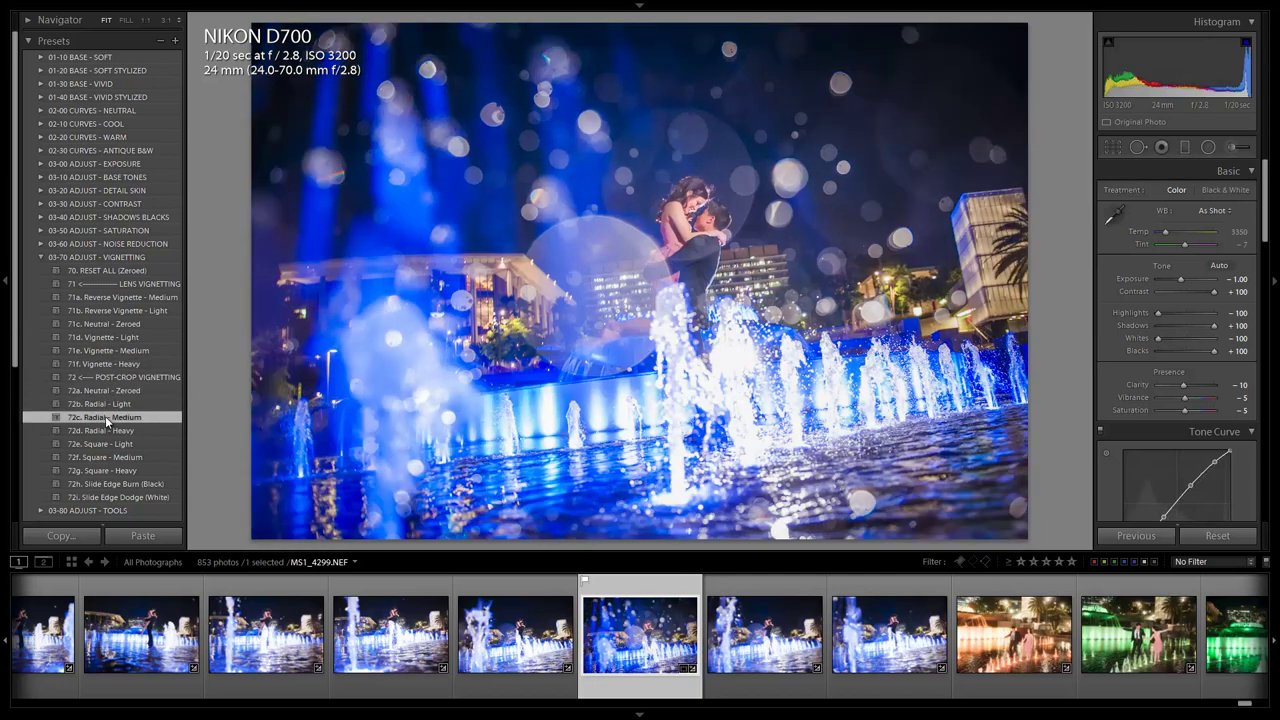
{"action": "left_click", "coordinate": [108, 457]}
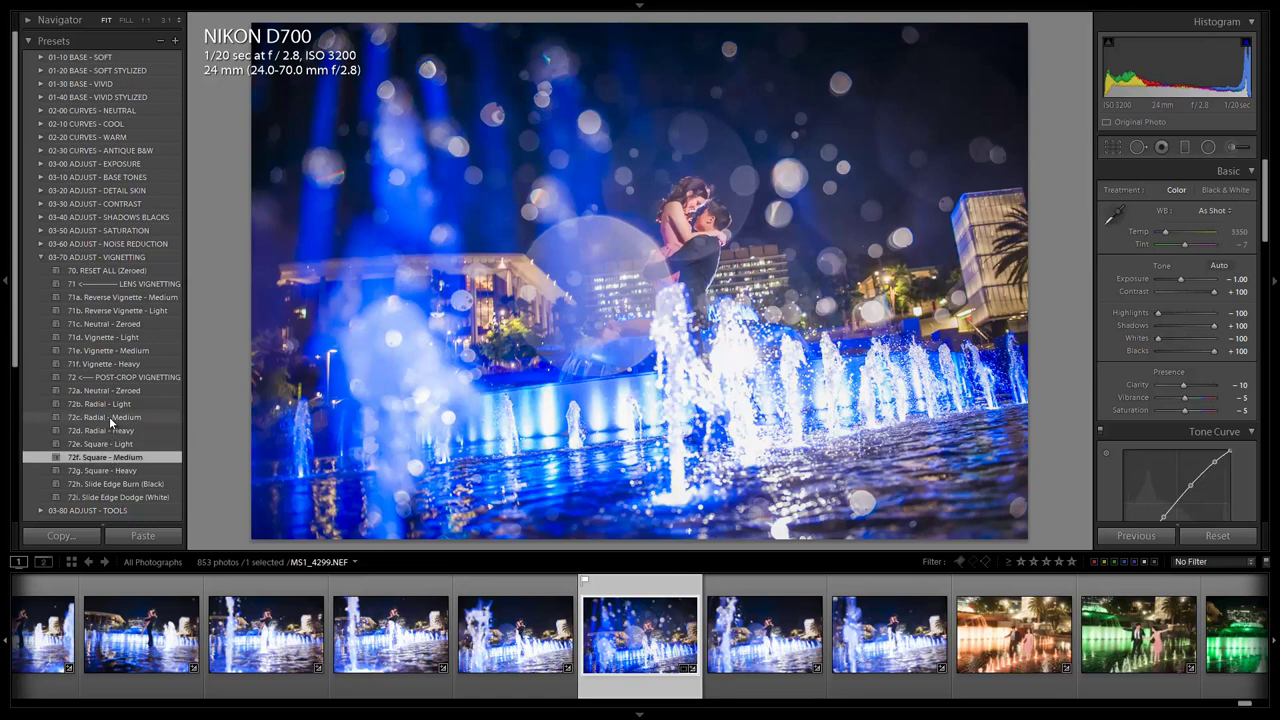
{"action": "left_click", "coordinate": [112, 417]}
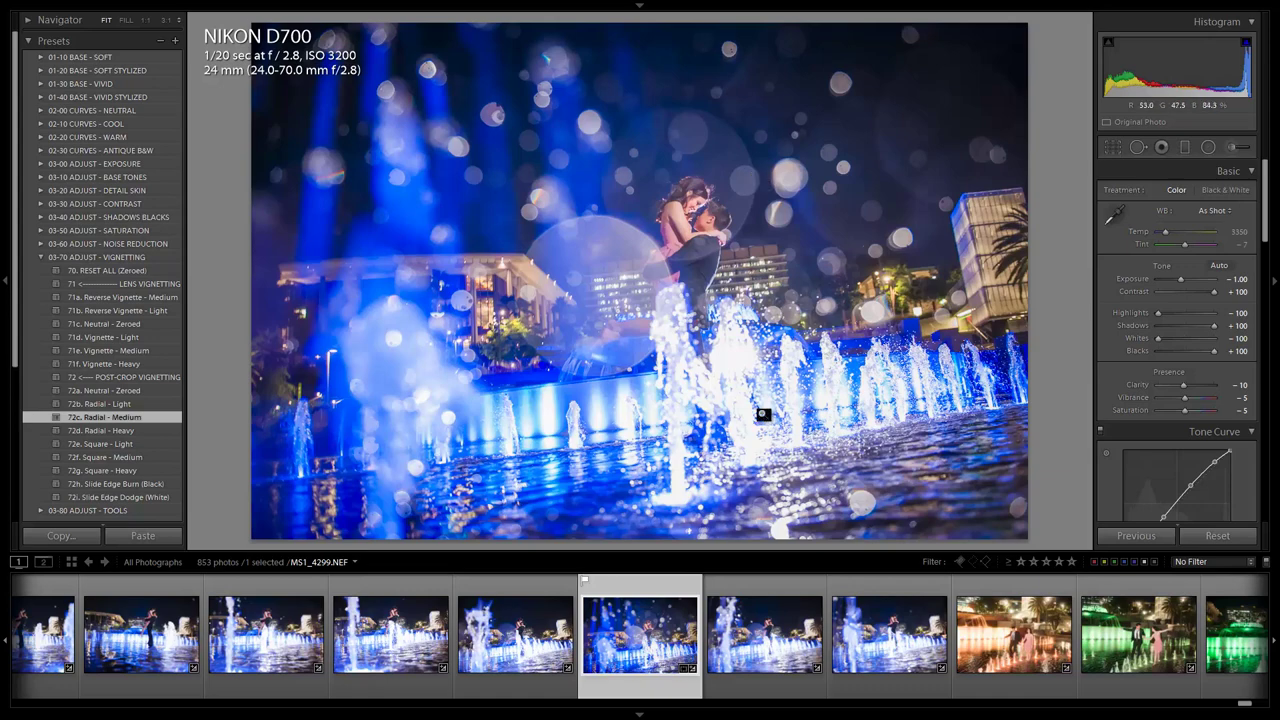
{"action": "left_click", "coordinate": [120, 404]}
{"action": "left_click", "coordinate": [120, 417]}
{"action": "left_click", "coordinate": [84, 431]}
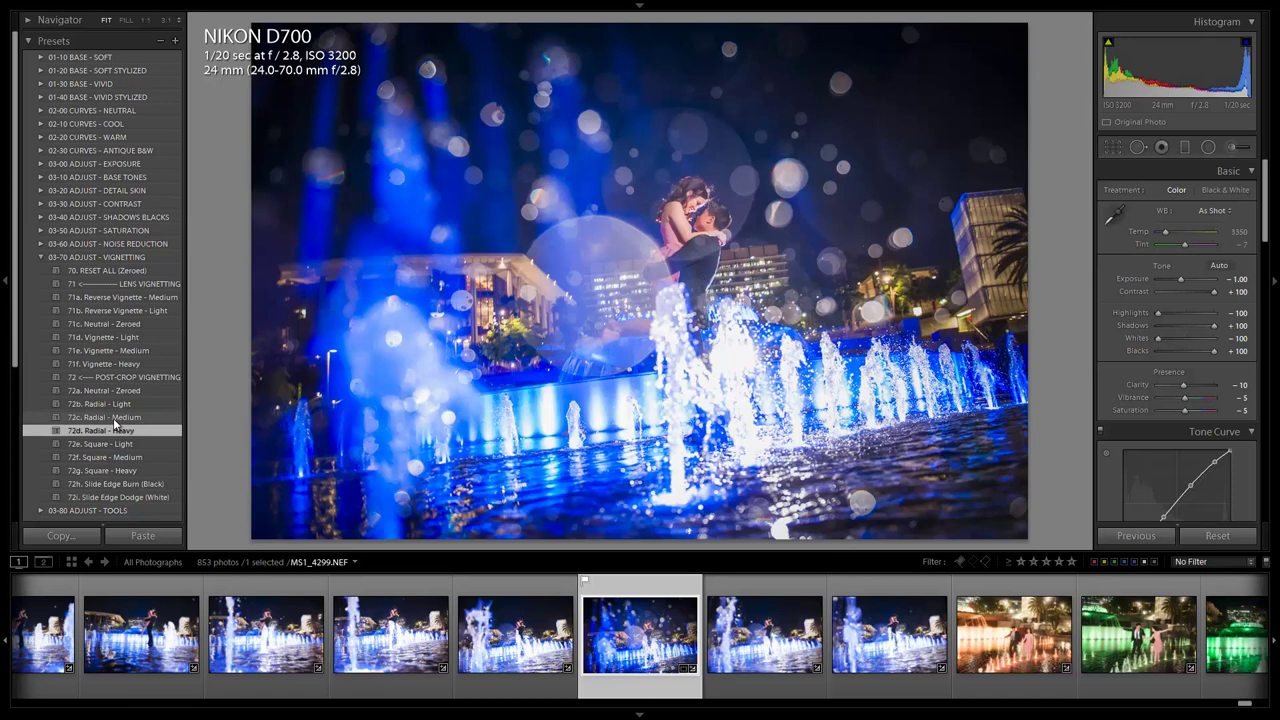
{"action": "left_click", "coordinate": [113, 418]}
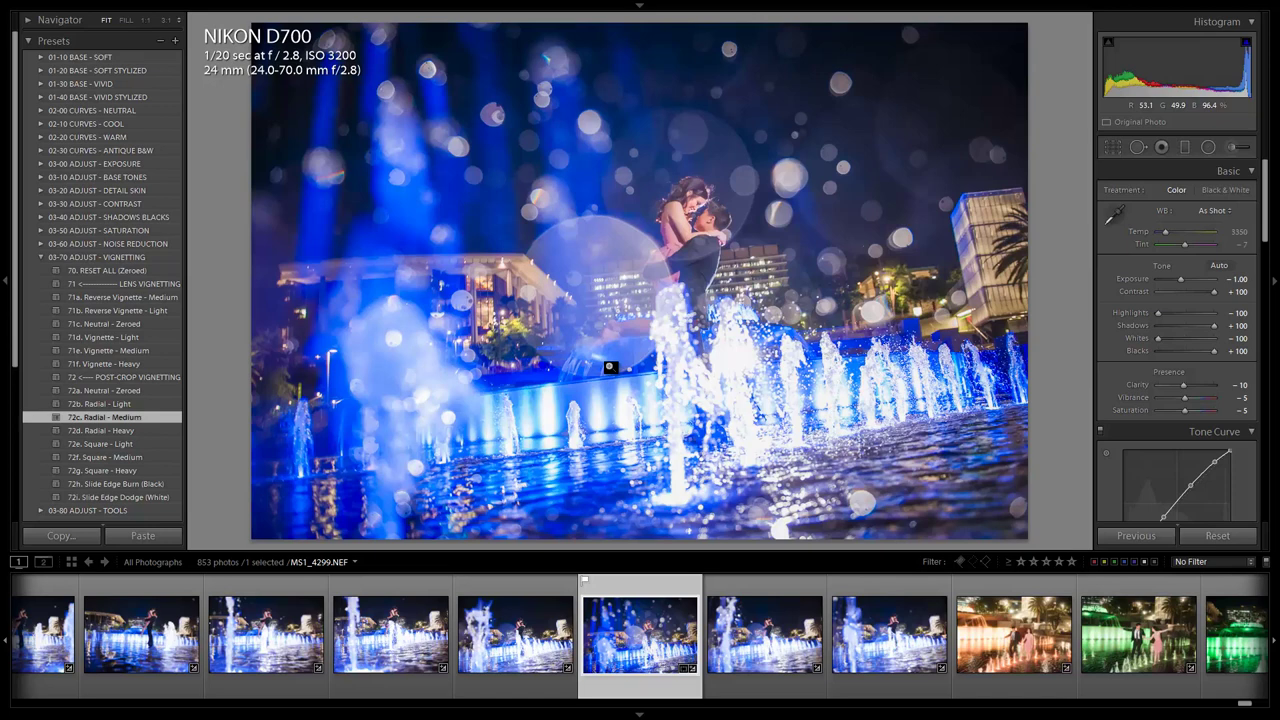
Step: Create a virtual copy of the fountain photo with Ctrl+' and collapse the vignetting preset folder
{"action": "key", "text": "ctrl+apostrophe"}
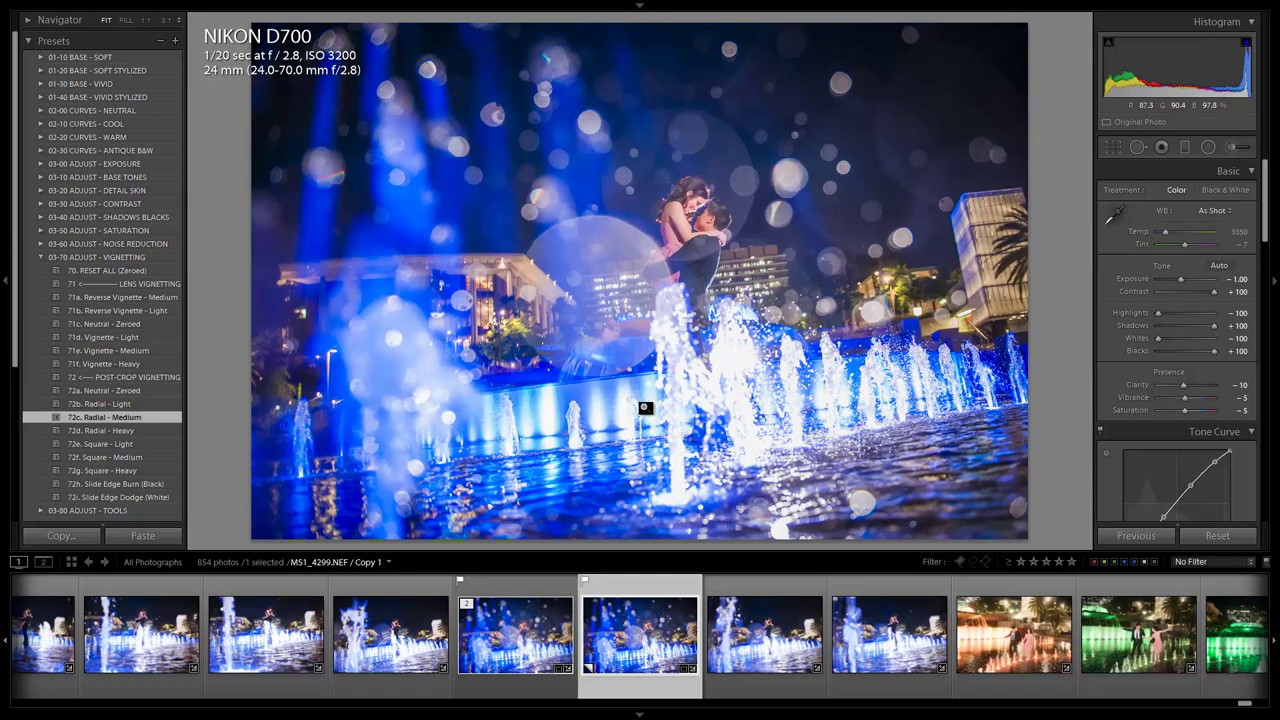
{"action": "left_click", "coordinate": [40, 258]}
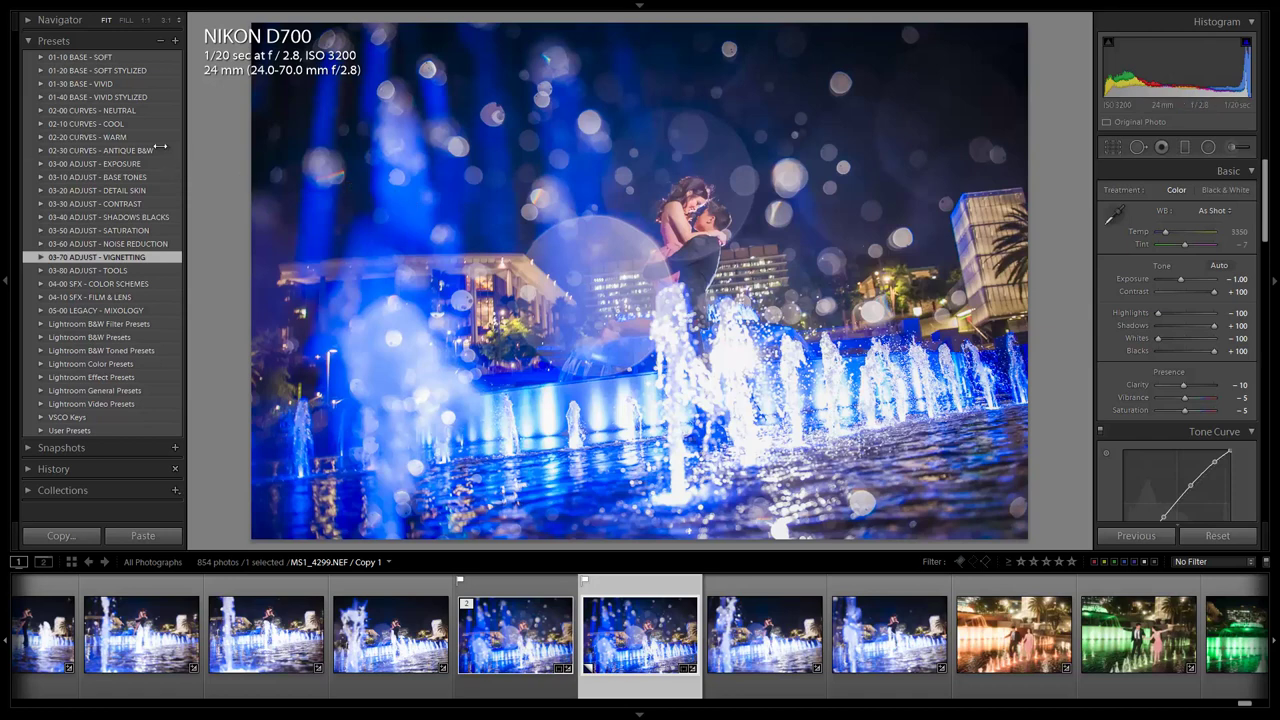
Step: Try the Bright Wash and Neutral Wash cool curves in Teal, Azure, Violet and Cool Cross
{"action": "left_click", "coordinate": [40, 123]}
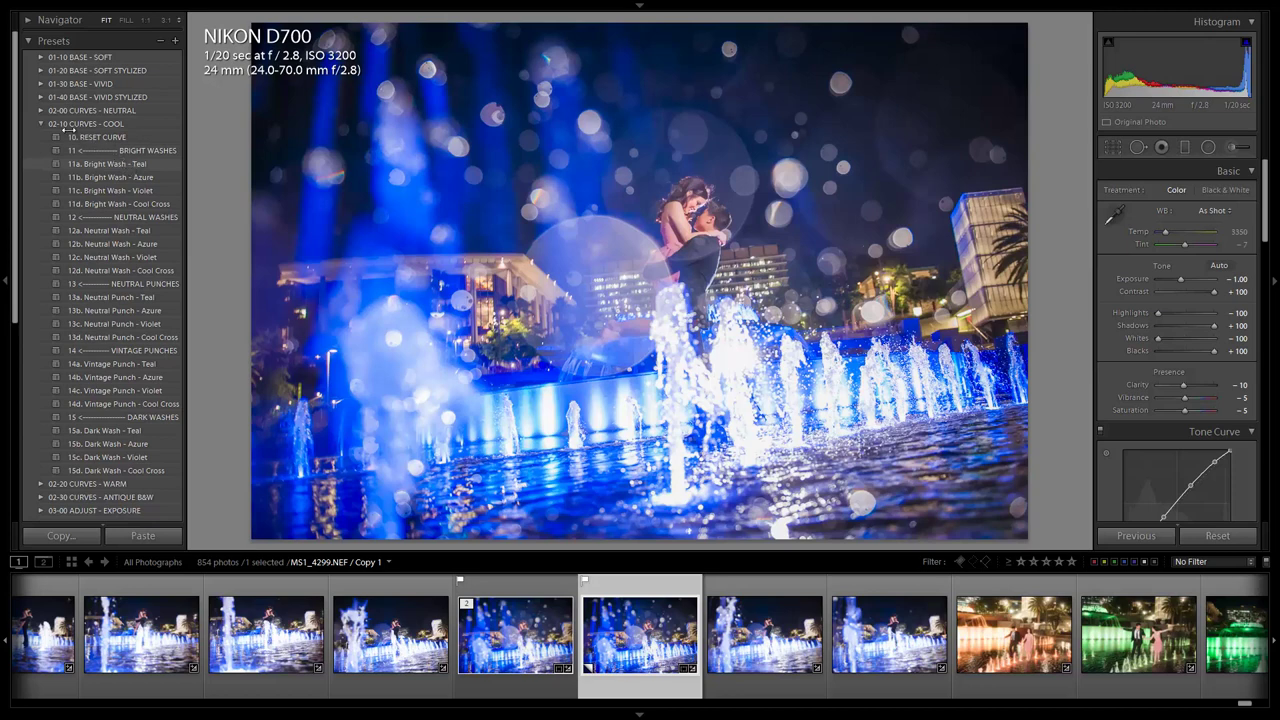
{"action": "left_click", "coordinate": [126, 164]}
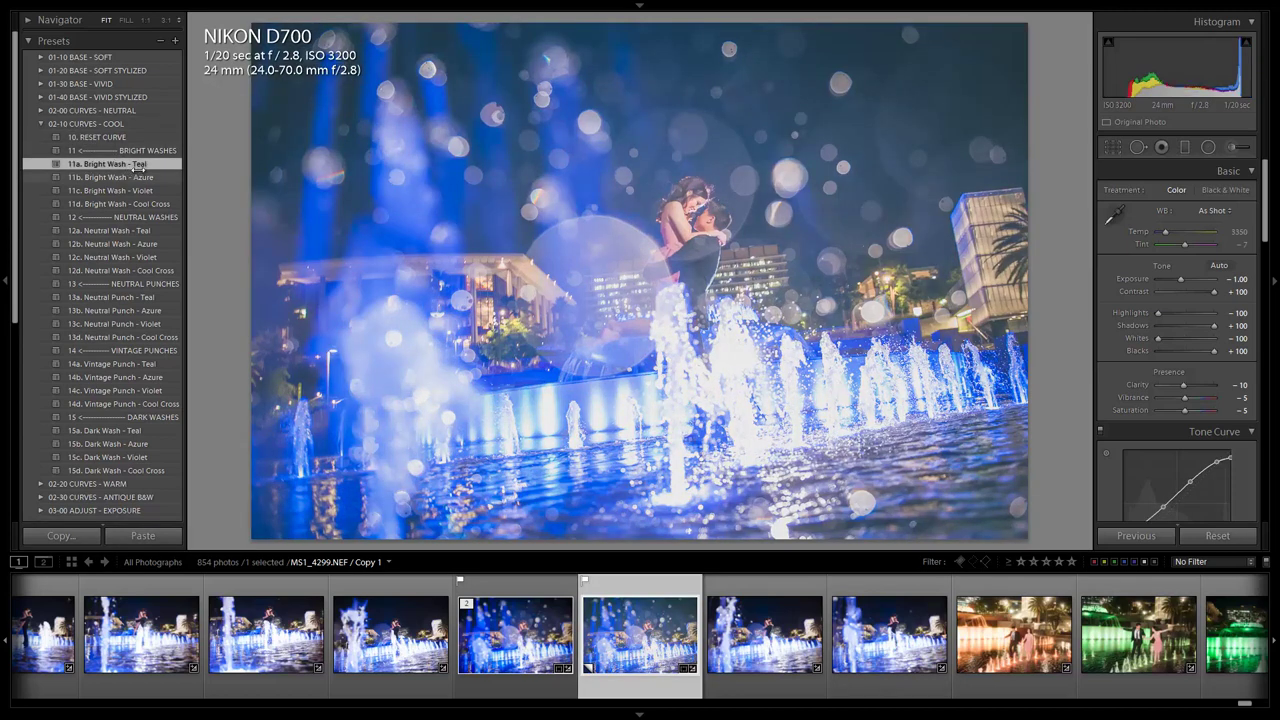
{"action": "left_click", "coordinate": [140, 177]}
{"action": "left_click", "coordinate": [140, 190]}
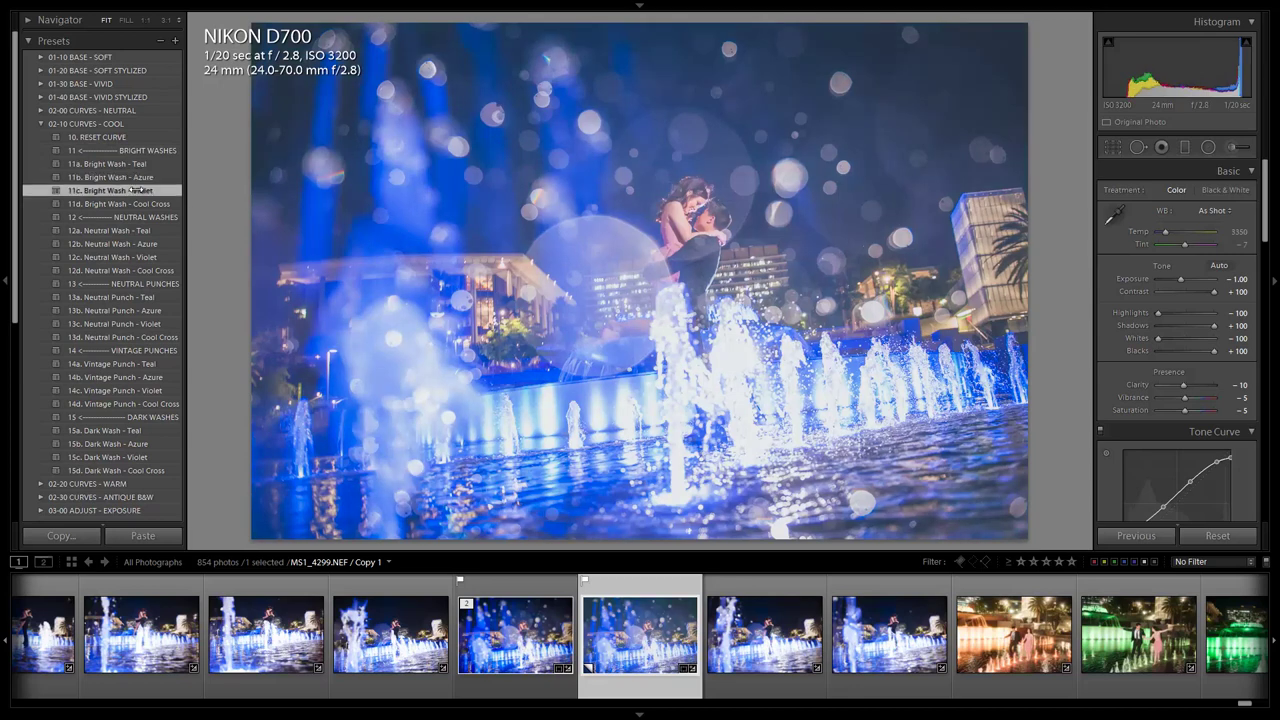
{"action": "left_click", "coordinate": [138, 203]}
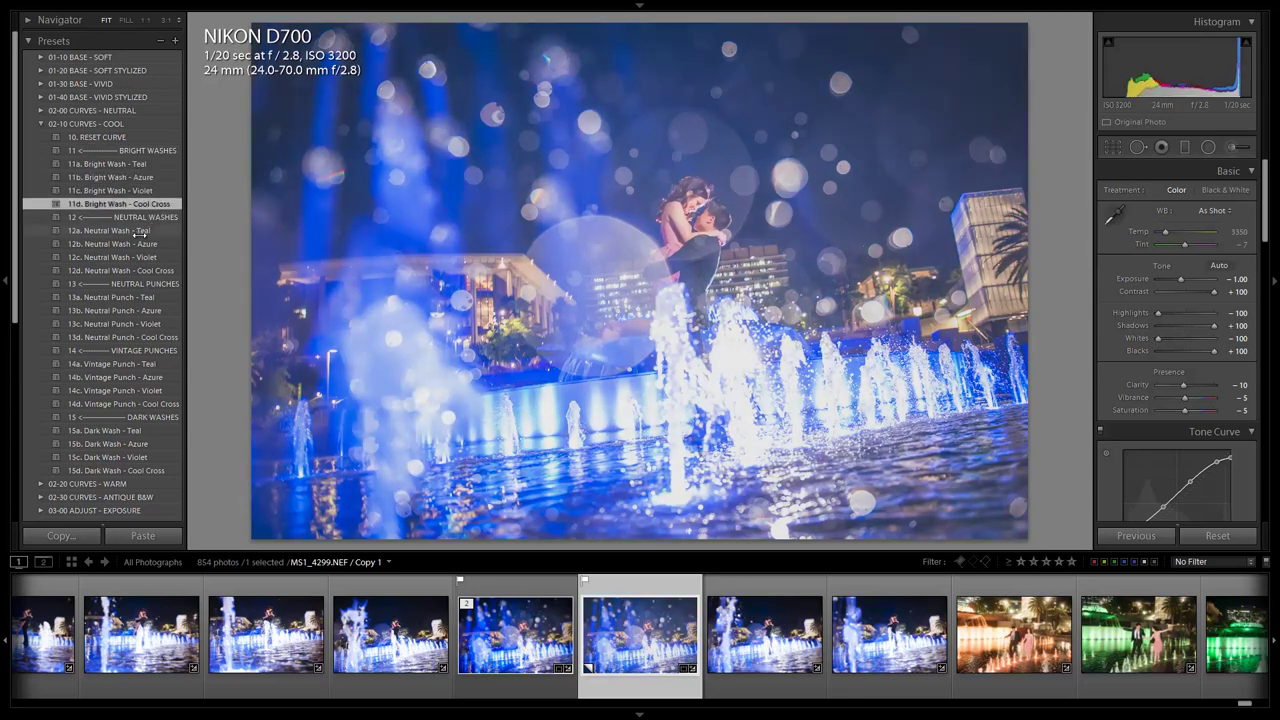
{"action": "left_click", "coordinate": [138, 230]}
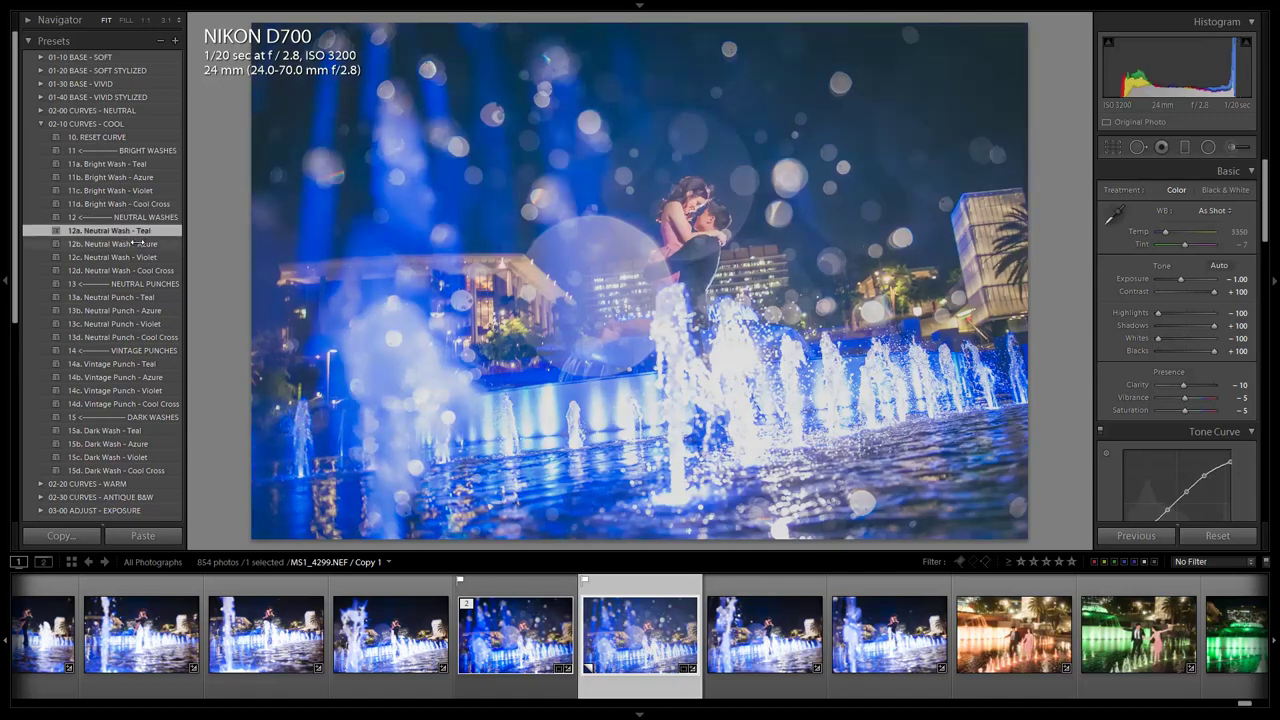
{"action": "left_click", "coordinate": [142, 244]}
{"action": "left_click", "coordinate": [134, 257]}
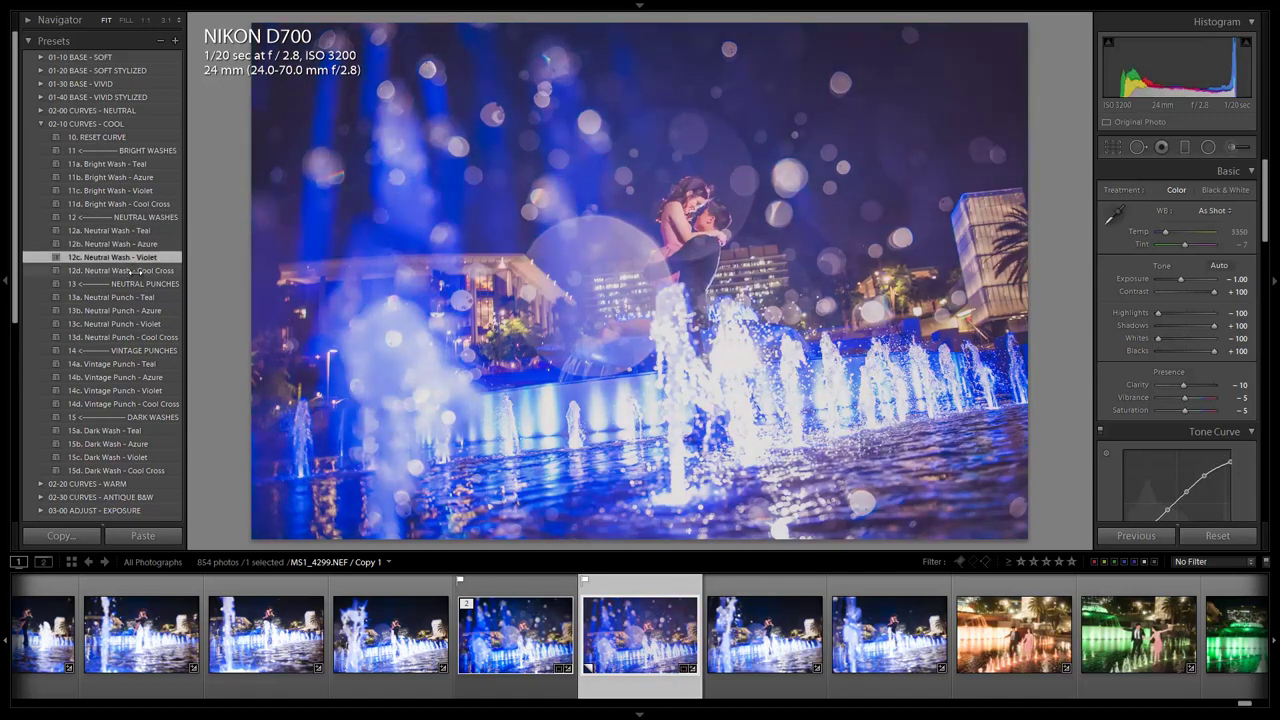
{"action": "left_click", "coordinate": [138, 270]}
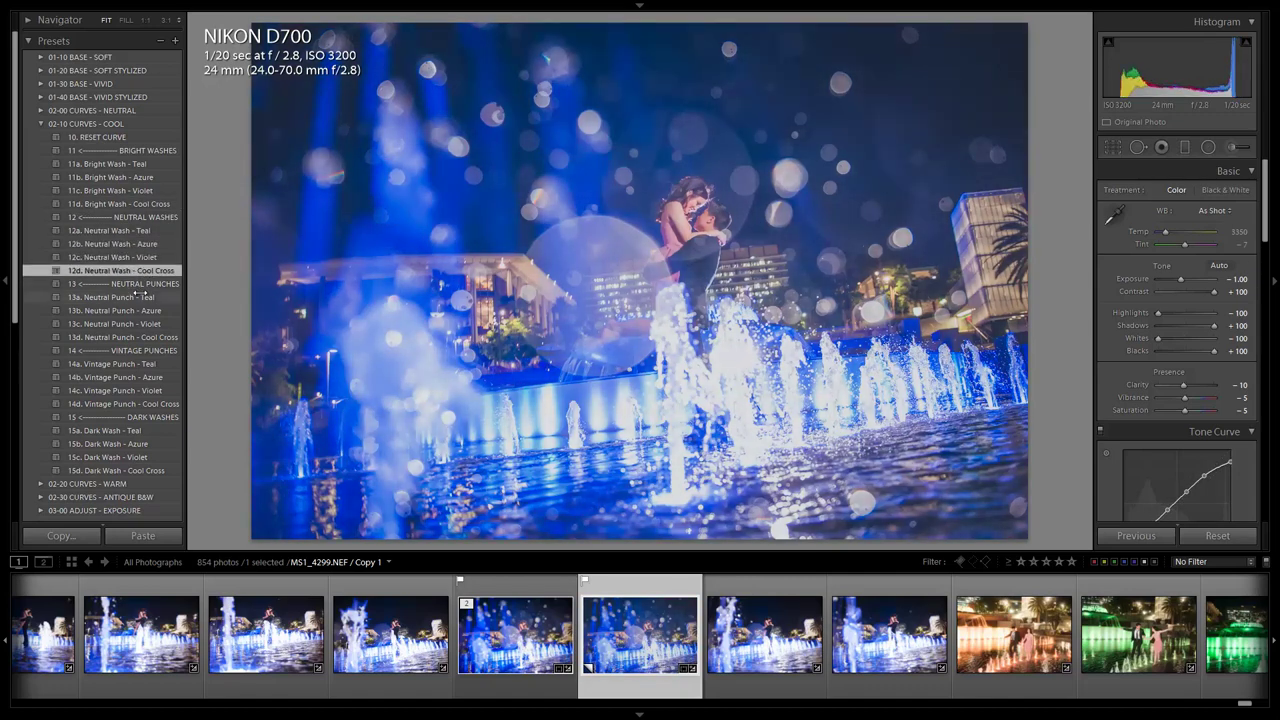
Step: Run through the Neutral Punch curves and apply 14a. Vintage Punch - Teal
{"action": "left_click", "coordinate": [135, 297]}
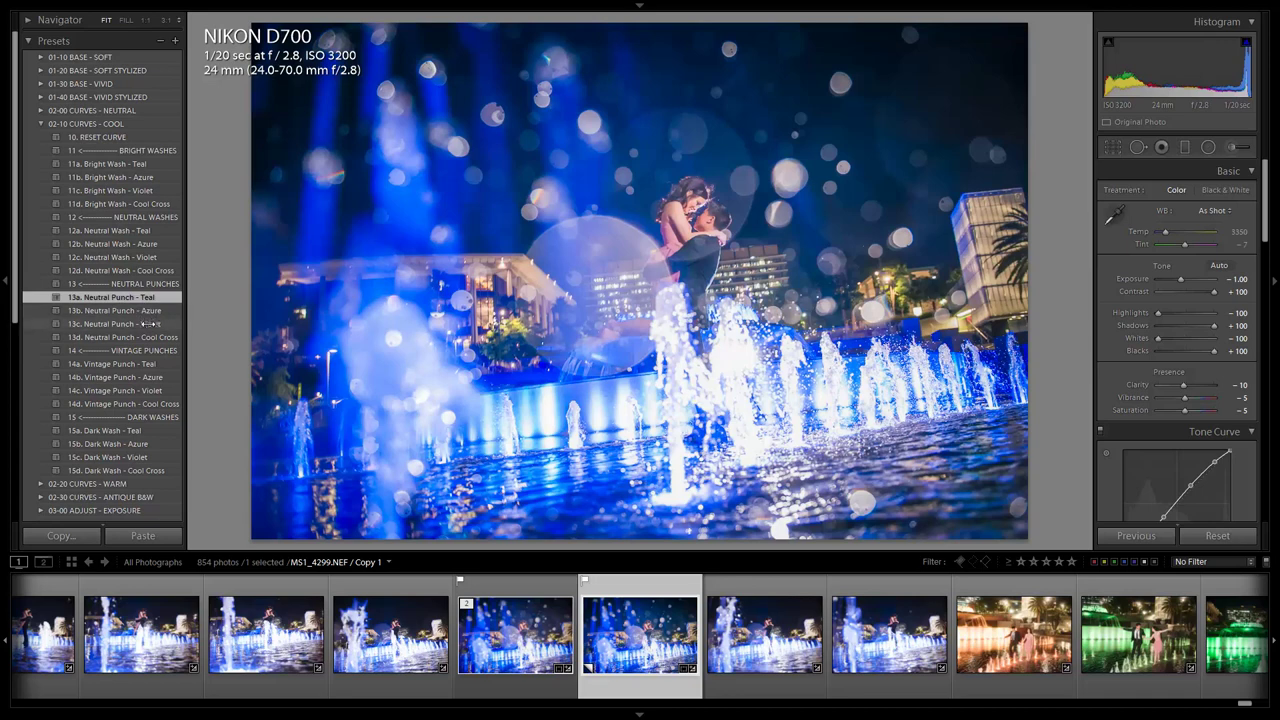
{"action": "left_click", "coordinate": [148, 310]}
{"action": "left_click", "coordinate": [148, 324]}
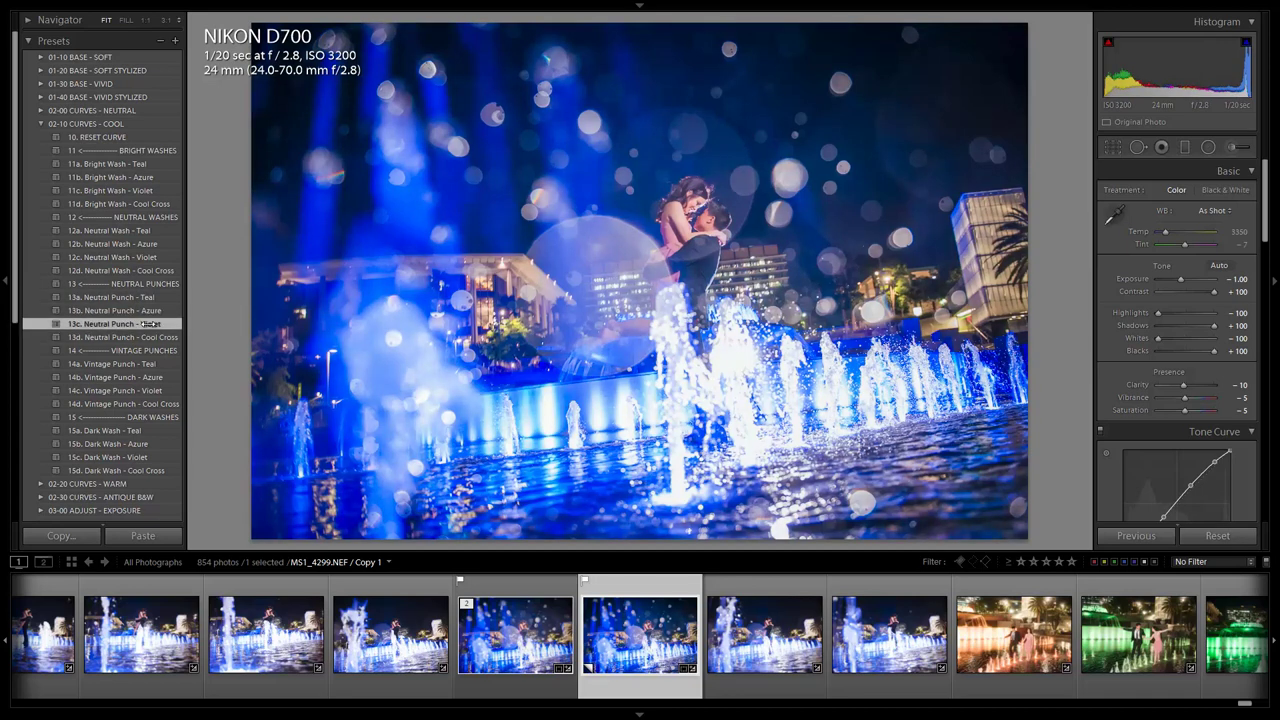
{"action": "left_click", "coordinate": [146, 337]}
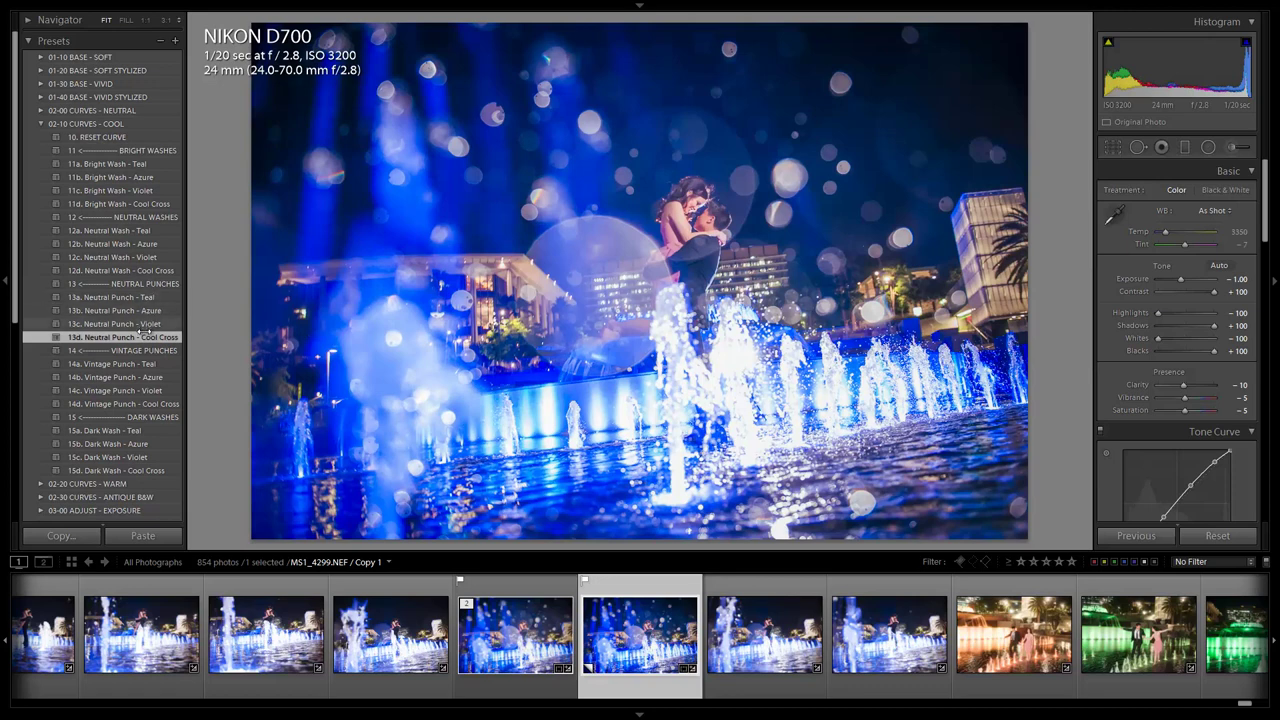
{"action": "left_click", "coordinate": [140, 364]}
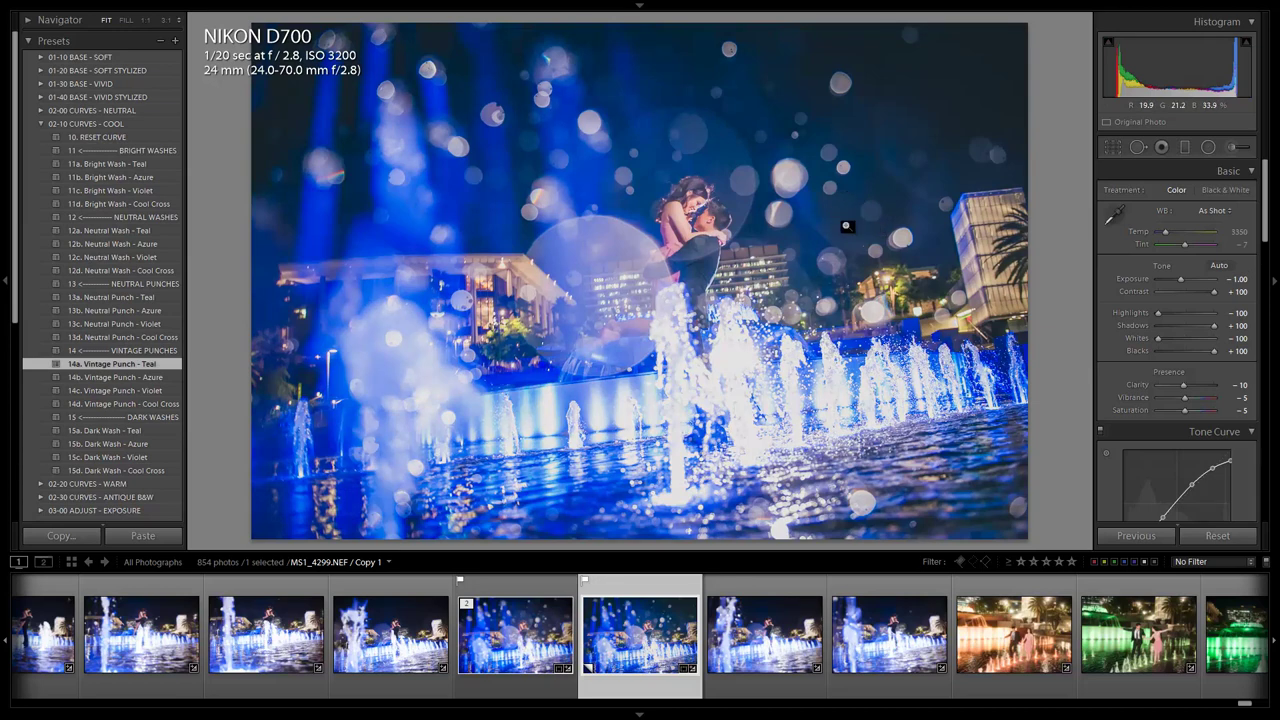
Step: Try the remaining Vintage Punch curves and the Dark Wash Teal, Azure and Cool Cross curves
{"action": "left_click", "coordinate": [155, 378]}
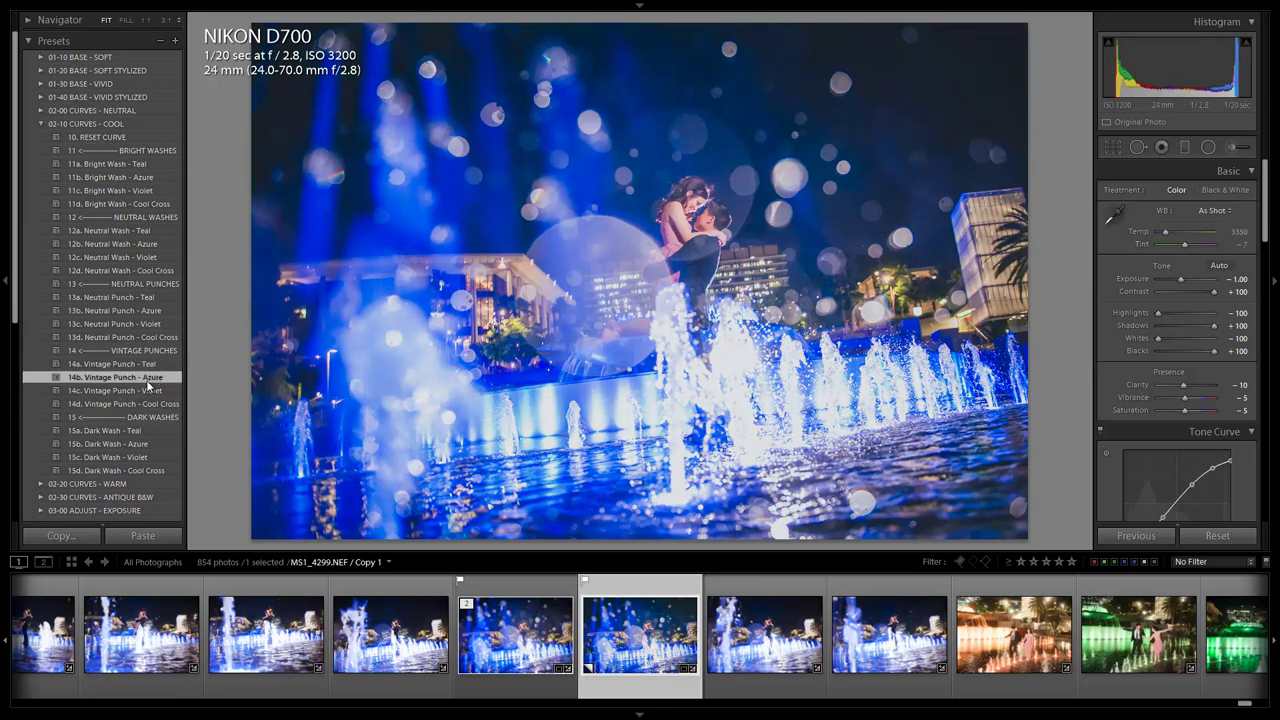
{"action": "left_click", "coordinate": [150, 390]}
{"action": "left_click", "coordinate": [150, 404]}
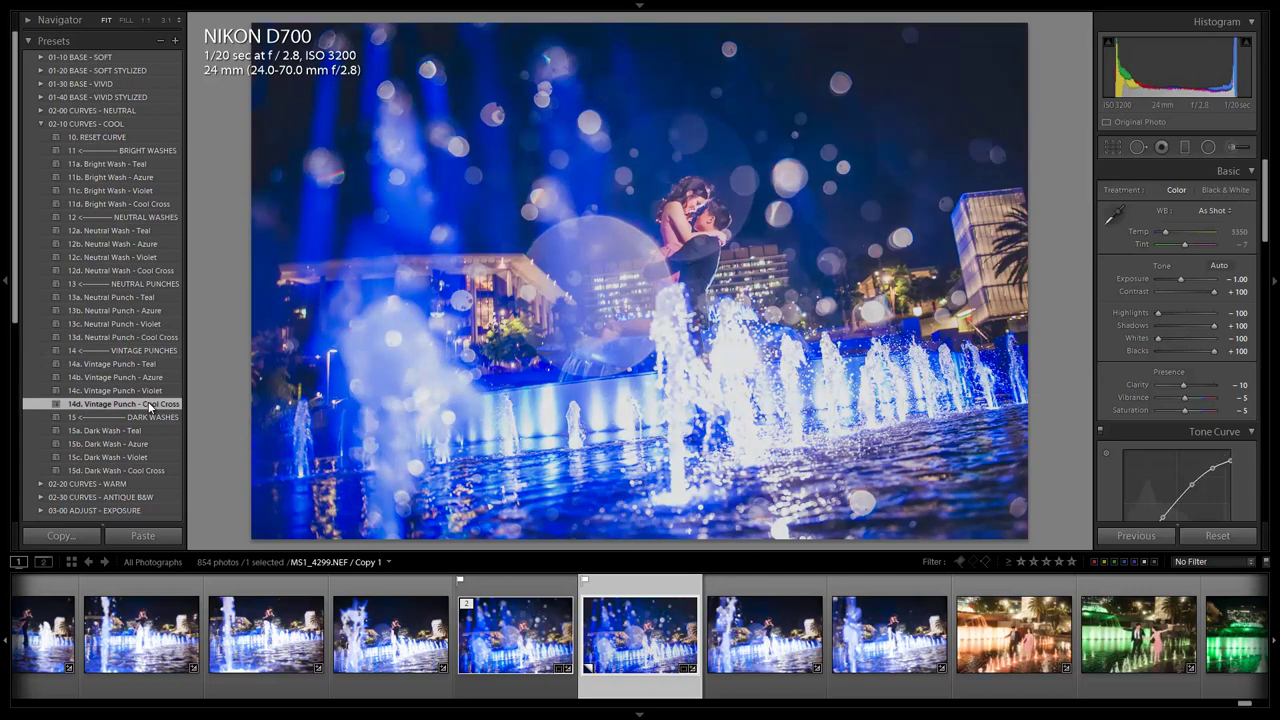
{"action": "left_click", "coordinate": [138, 432]}
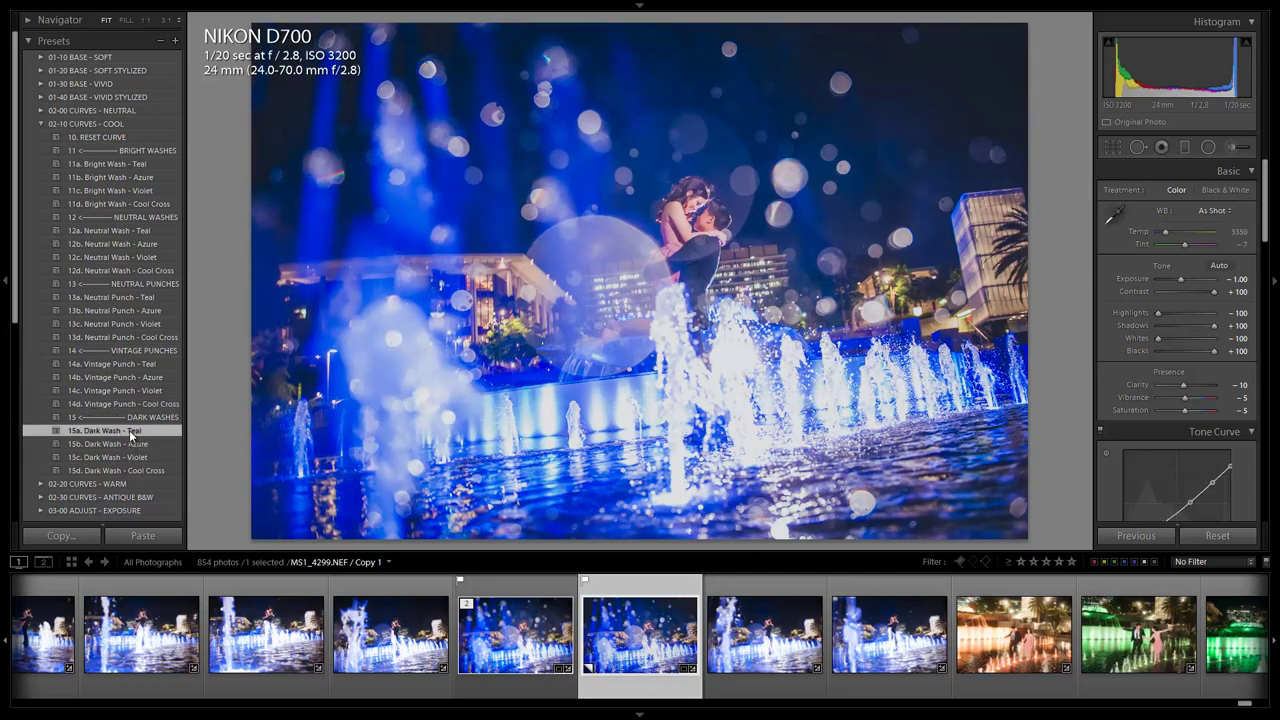
{"action": "left_click", "coordinate": [130, 446]}
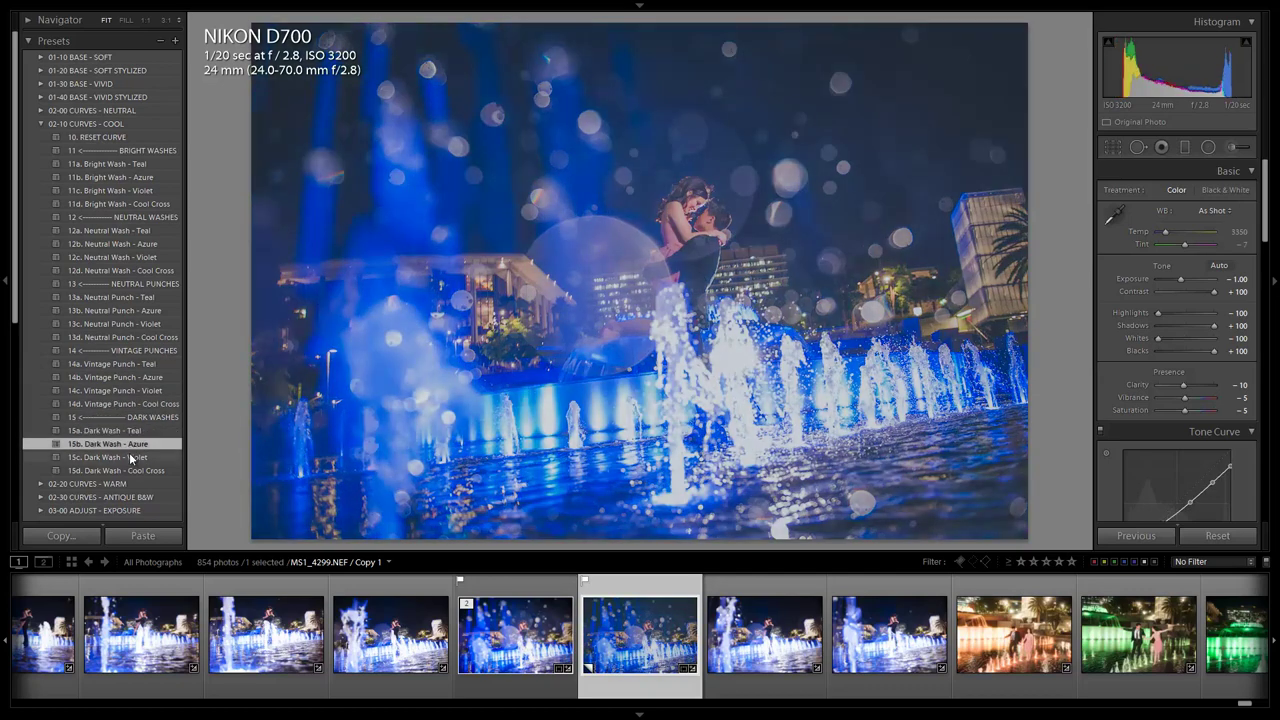
{"action": "left_click", "coordinate": [138, 457]}
{"action": "left_click", "coordinate": [138, 470]}
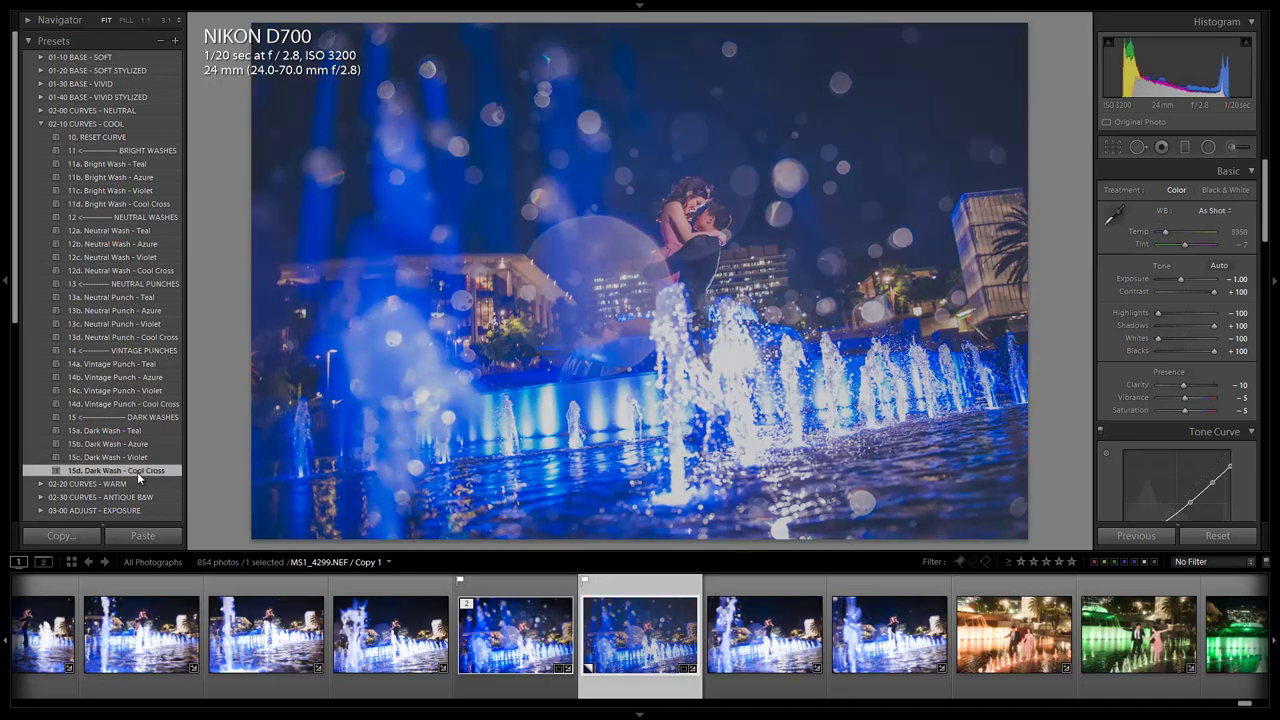
Step: Weigh 13d against 14d Cool Cross, settle on 14c. Vintage Punch - Violet, then show the original
{"action": "left_click", "coordinate": [149, 338]}
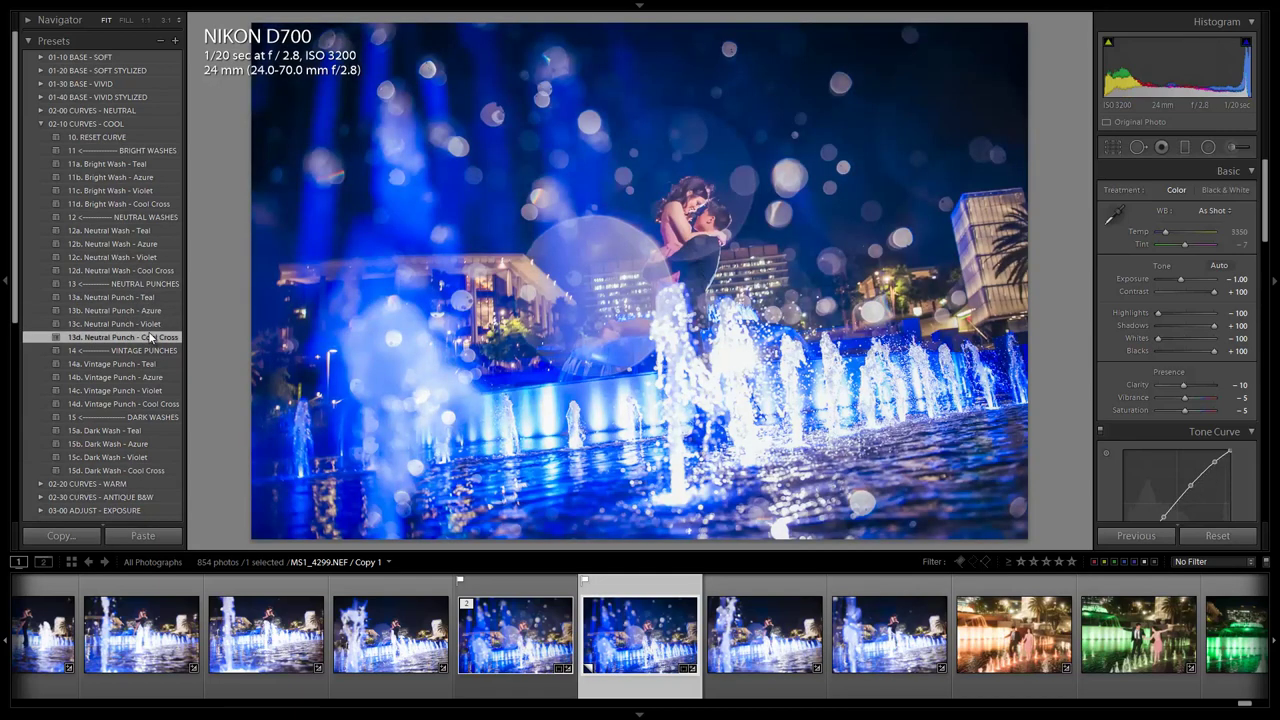
{"action": "left_click", "coordinate": [150, 404]}
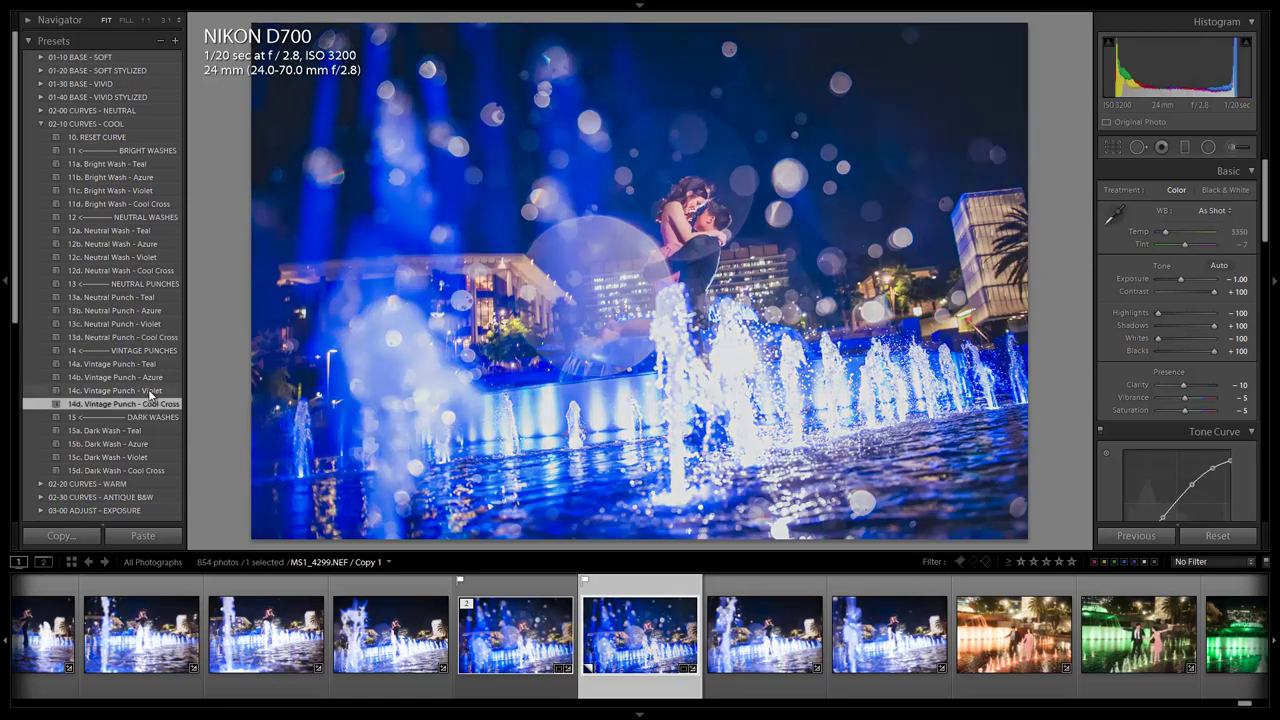
{"action": "left_click", "coordinate": [149, 338]}
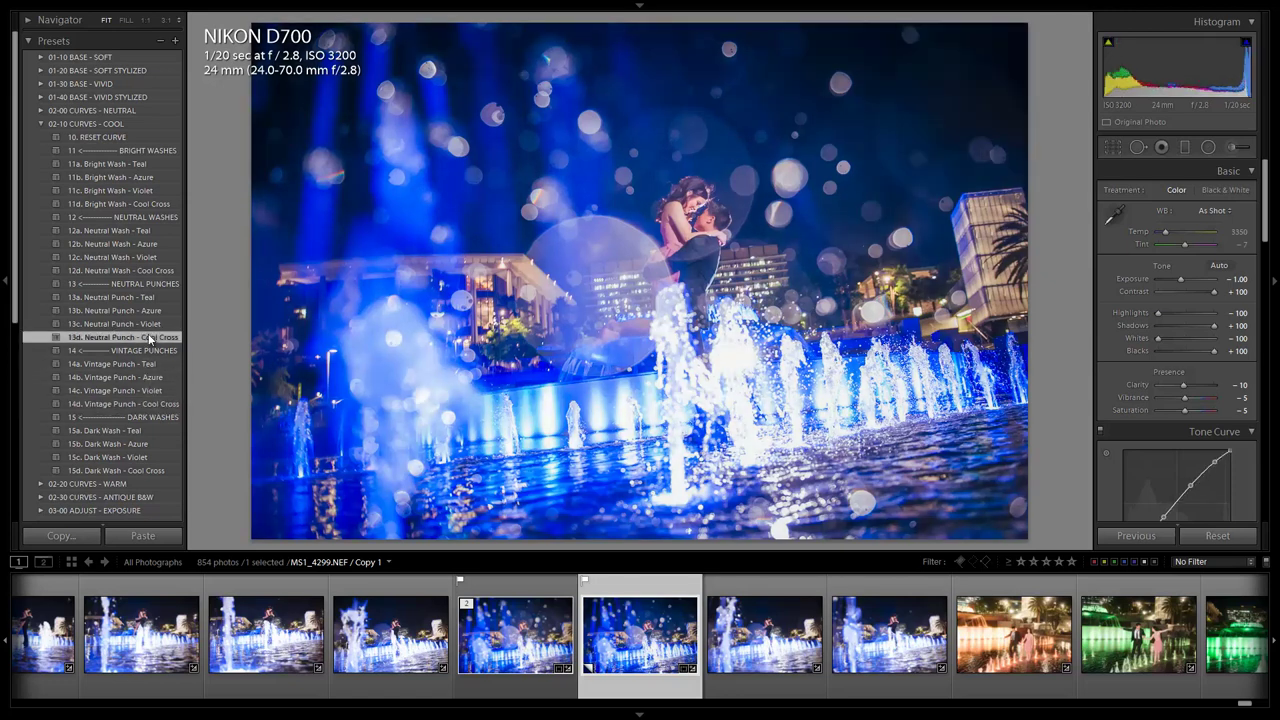
{"action": "left_click", "coordinate": [150, 404]}
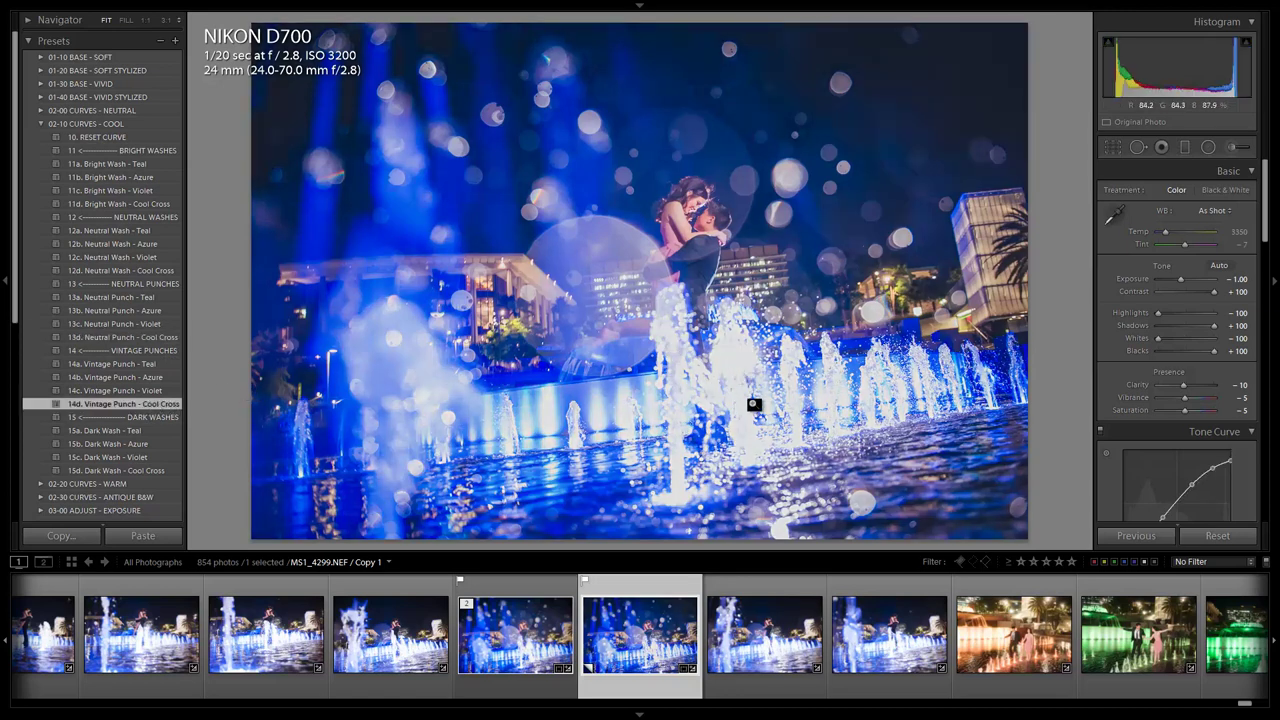
{"action": "left_click", "coordinate": [153, 336]}
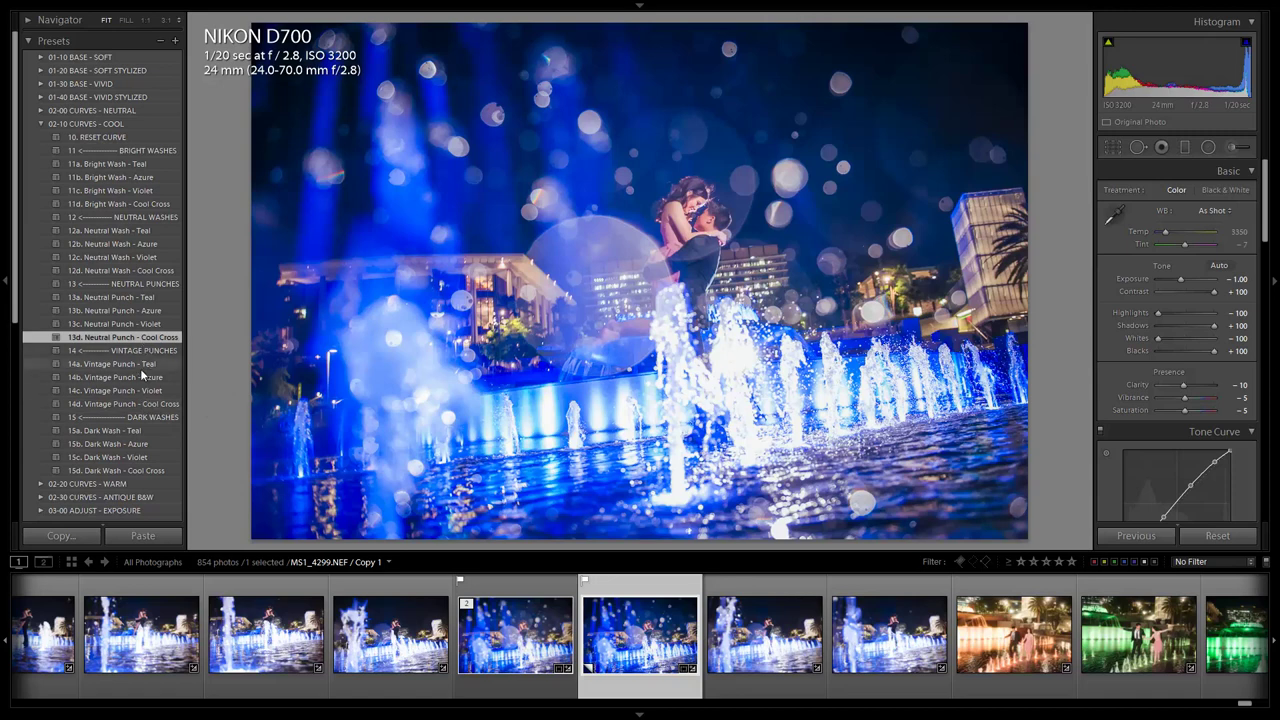
{"action": "left_click", "coordinate": [150, 403]}
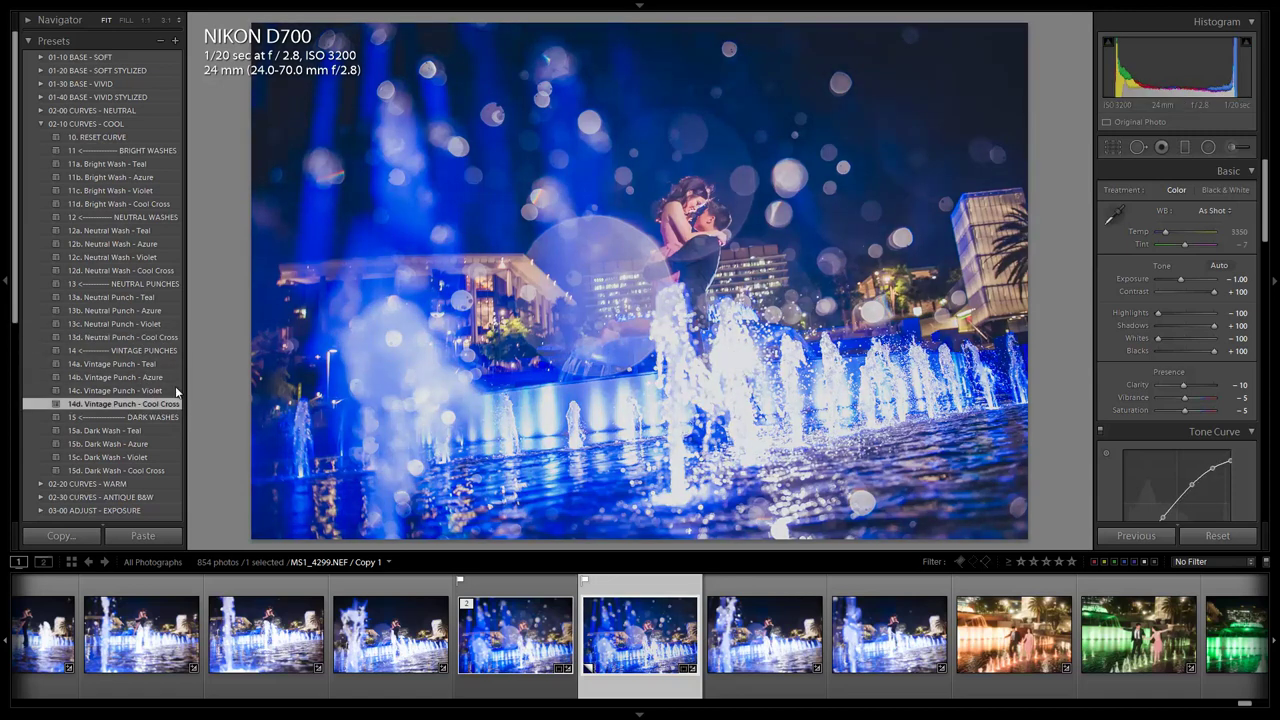
{"action": "left_click", "coordinate": [143, 391]}
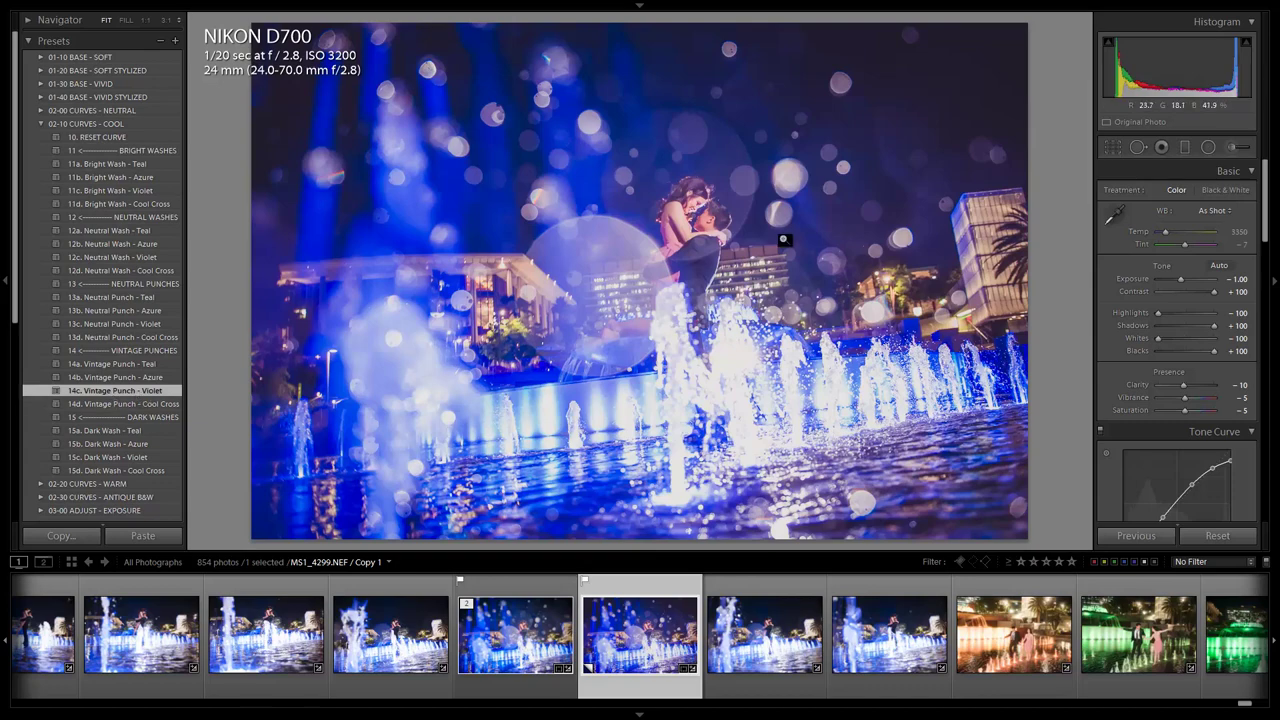
{"action": "key", "text": "Left"}
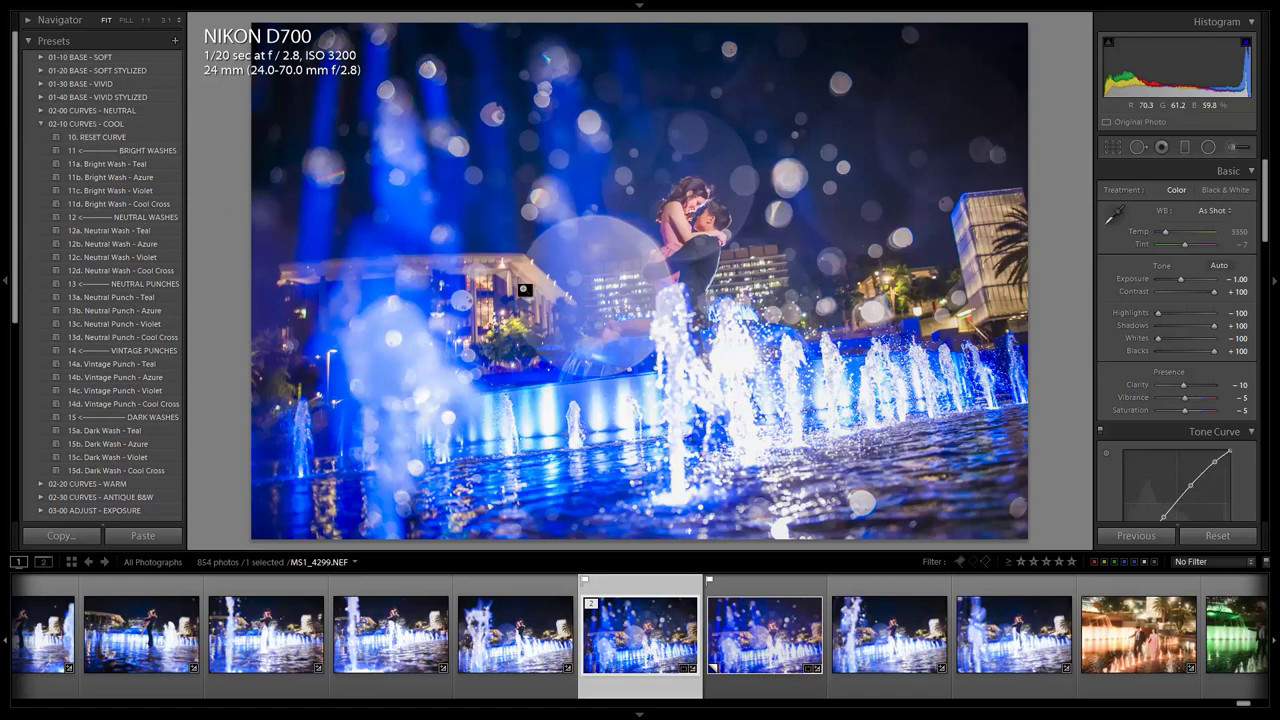
Step: Flip between the original and Copy 1, then give the original the 11c. Bright Wash - Violet curve
{"action": "key", "text": "ctrl+'"}
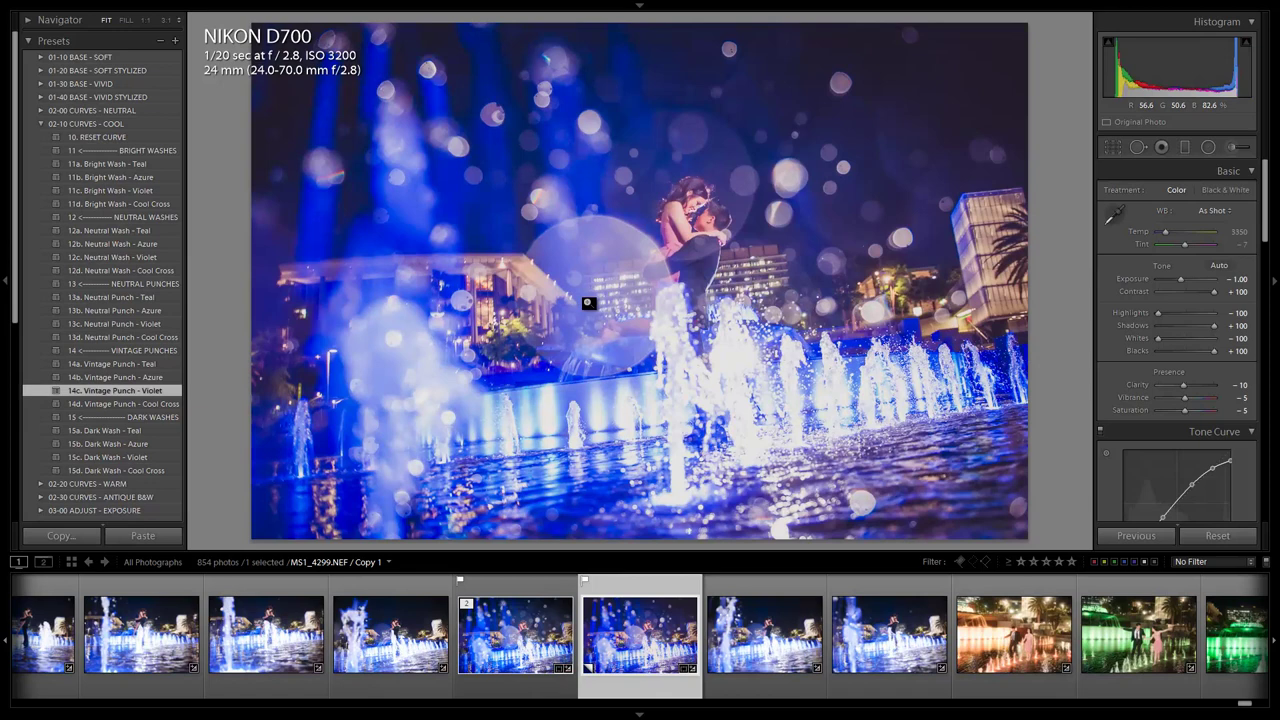
{"action": "key", "text": "Left"}
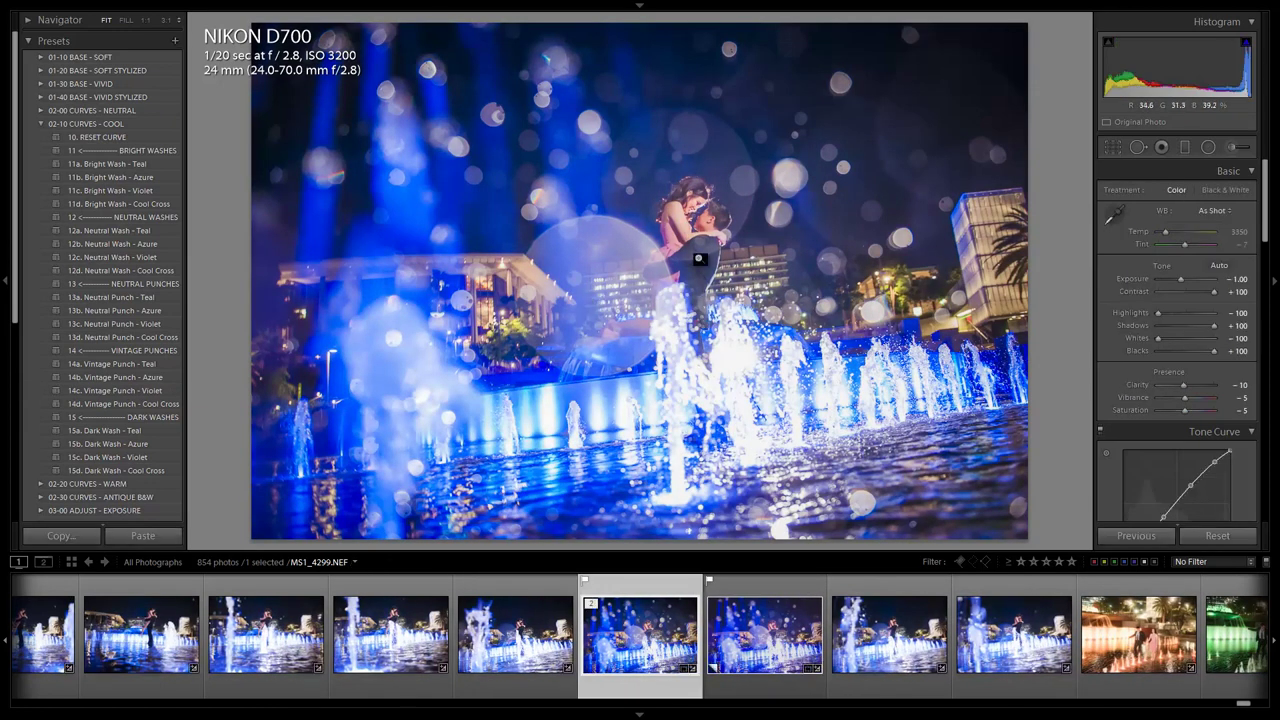
{"action": "key", "text": "Right"}
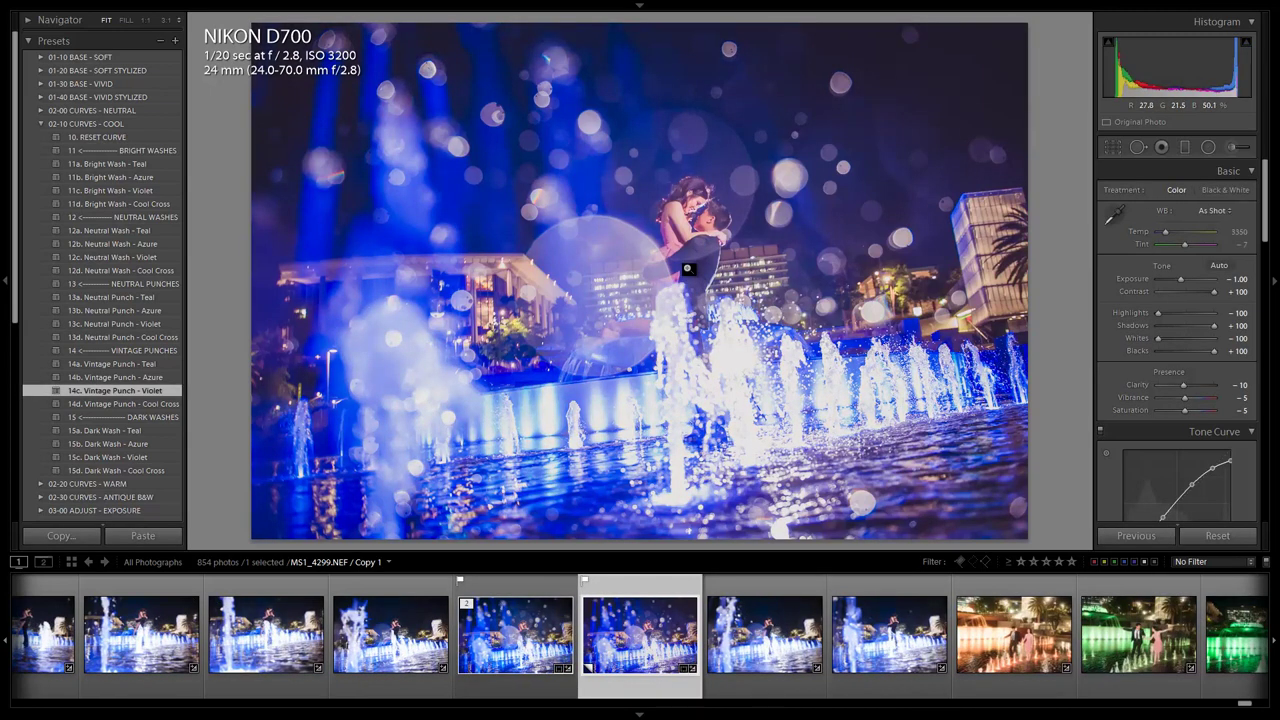
{"action": "key", "text": "Left"}
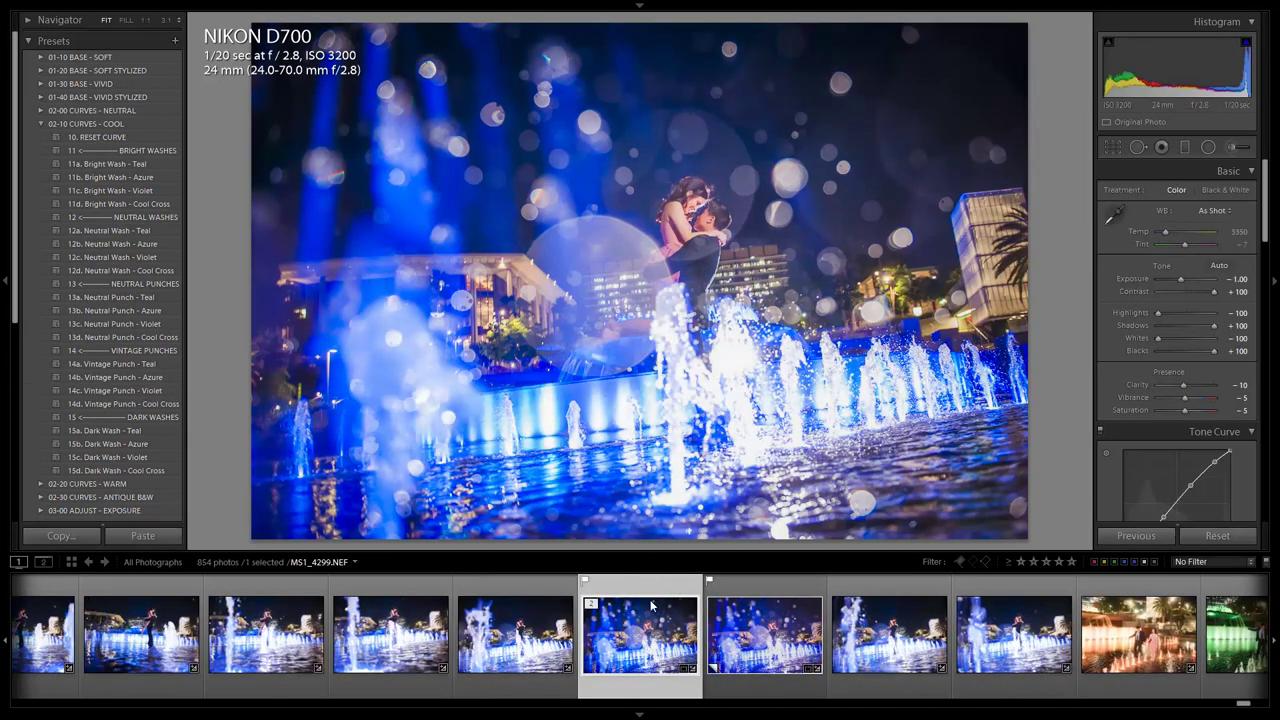
{"action": "left_click", "coordinate": [141, 191]}
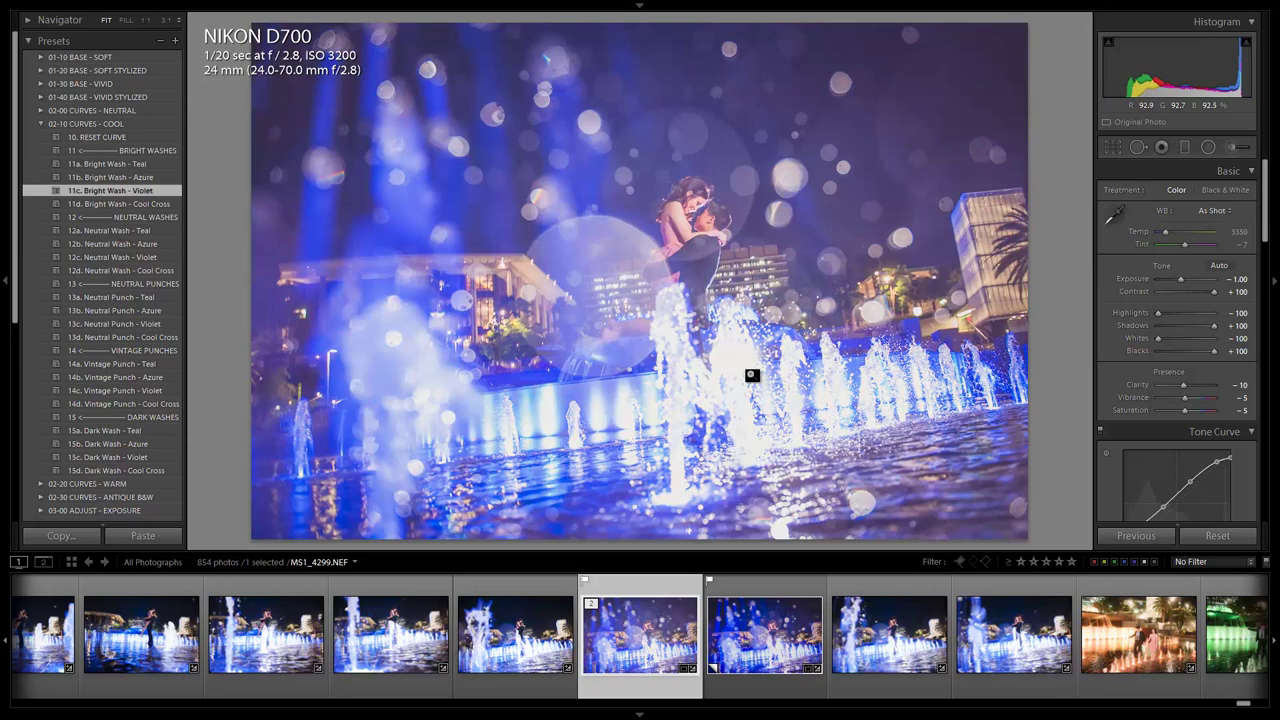
{"action": "key", "text": "Right"}
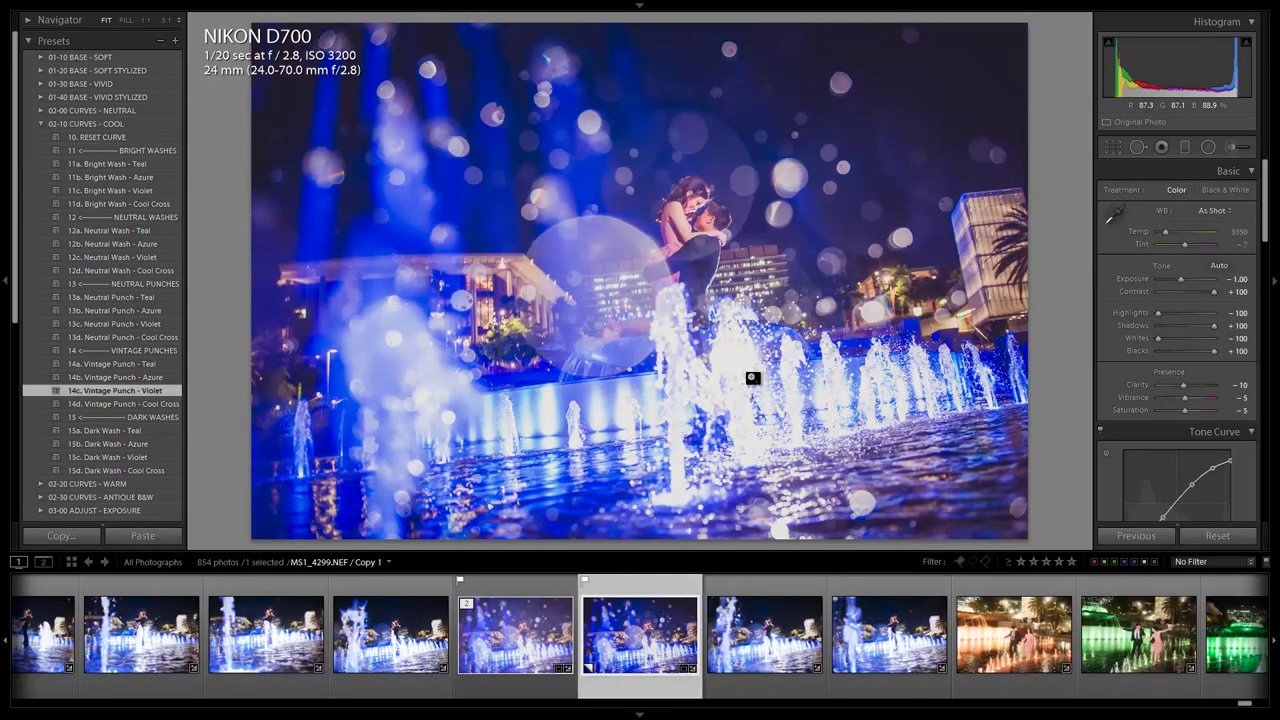
Step: Create Virtual Copy 2 from the Bright Wash - Violet photo
{"action": "left_click", "coordinate": [545, 648]}
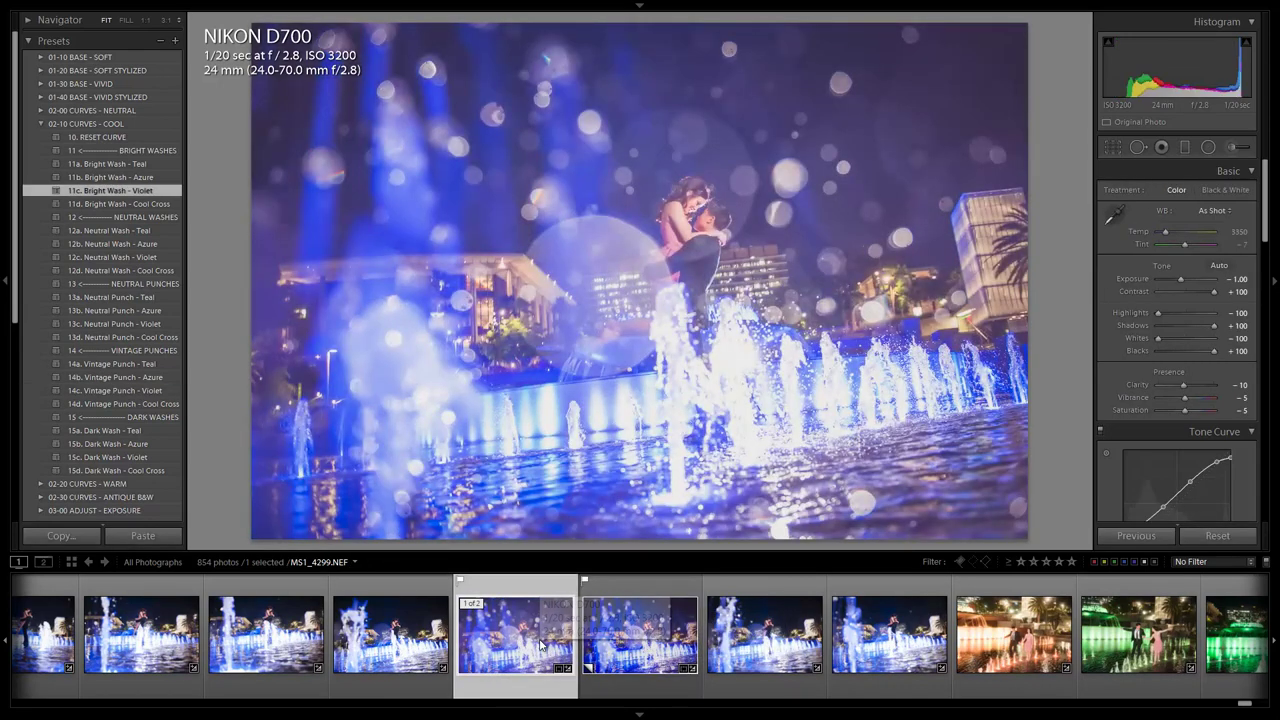
{"action": "key", "text": "ctrl+apostrophe"}
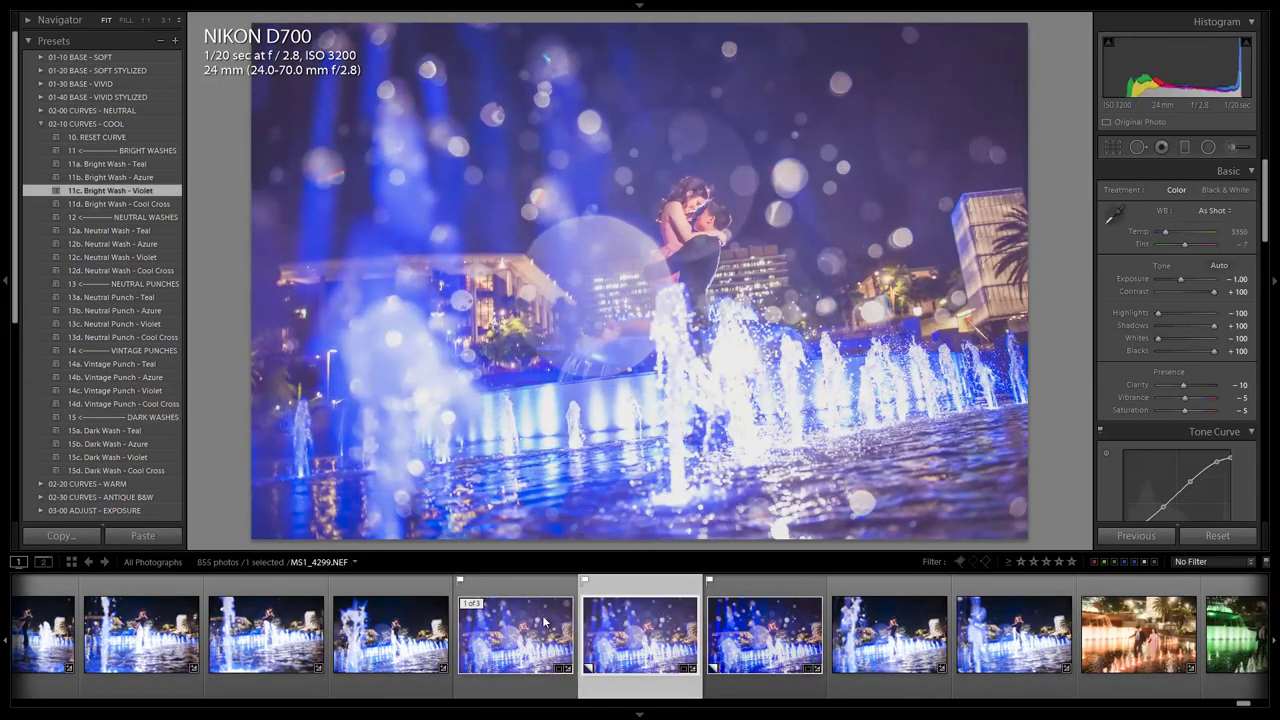
{"action": "key", "text": "Left"}
Step: Revert the original to its history state before the Bright Wash preset, then display Copy 1
{"action": "scroll", "coordinate": [137, 405], "scroll_direction": "down", "scroll_amount": 5}
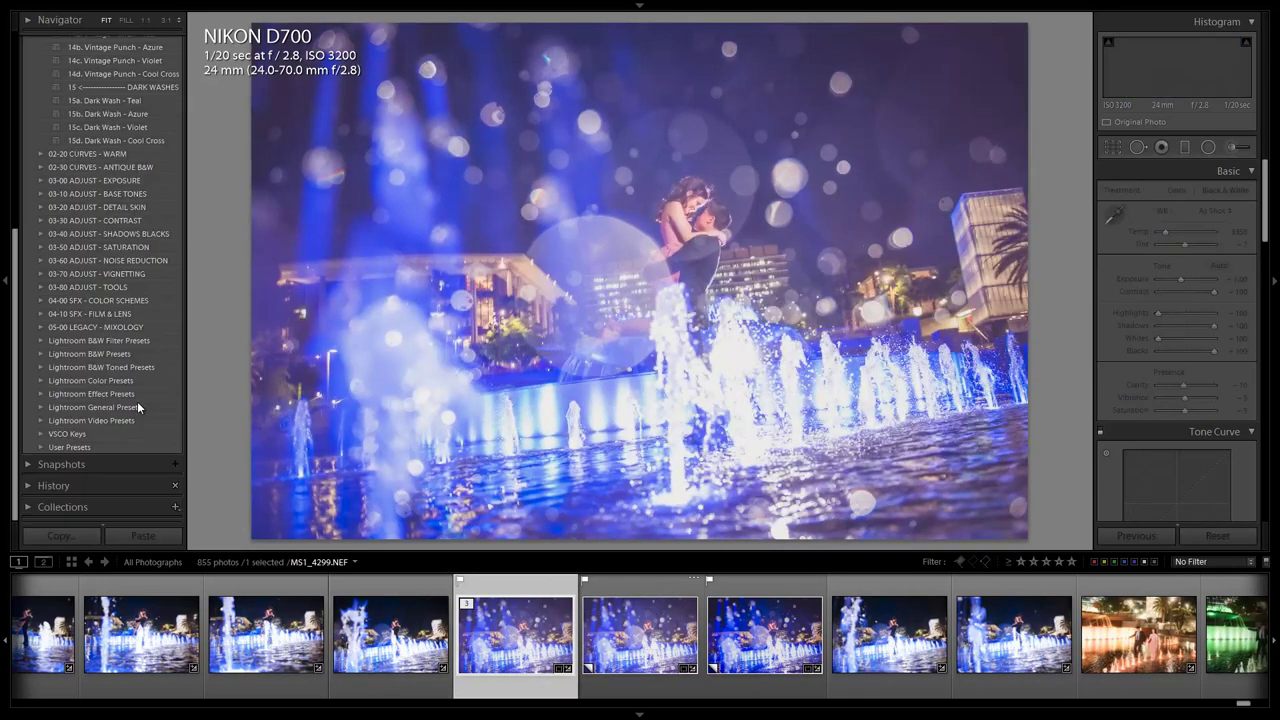
{"action": "left_click", "coordinate": [53, 485]}
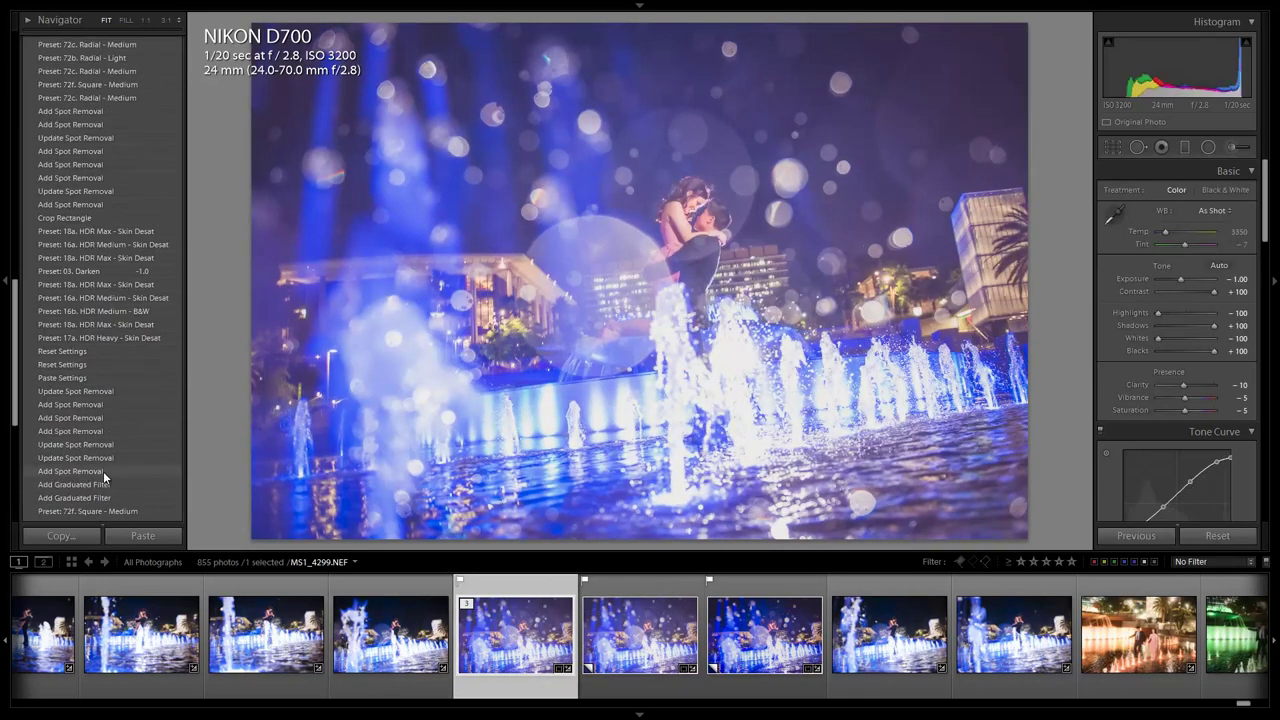
{"action": "scroll", "coordinate": [89, 382], "scroll_direction": "up", "scroll_amount": 10}
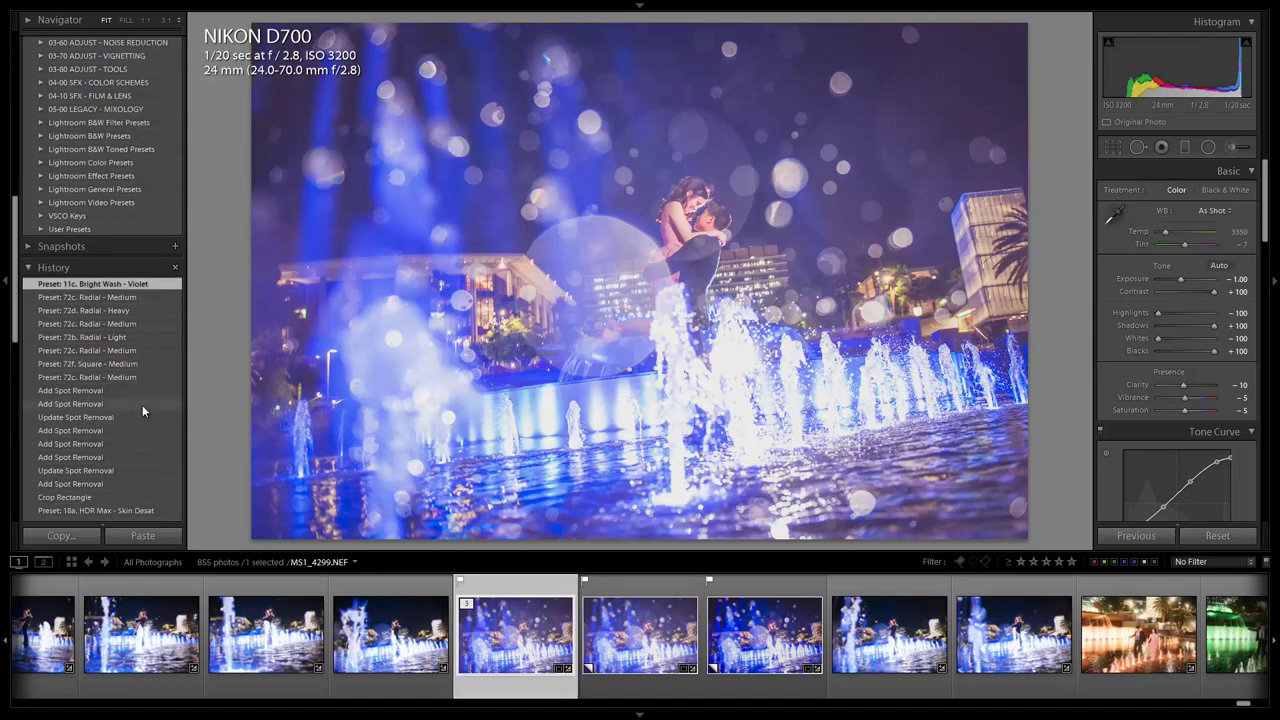
{"action": "left_click", "coordinate": [112, 297]}
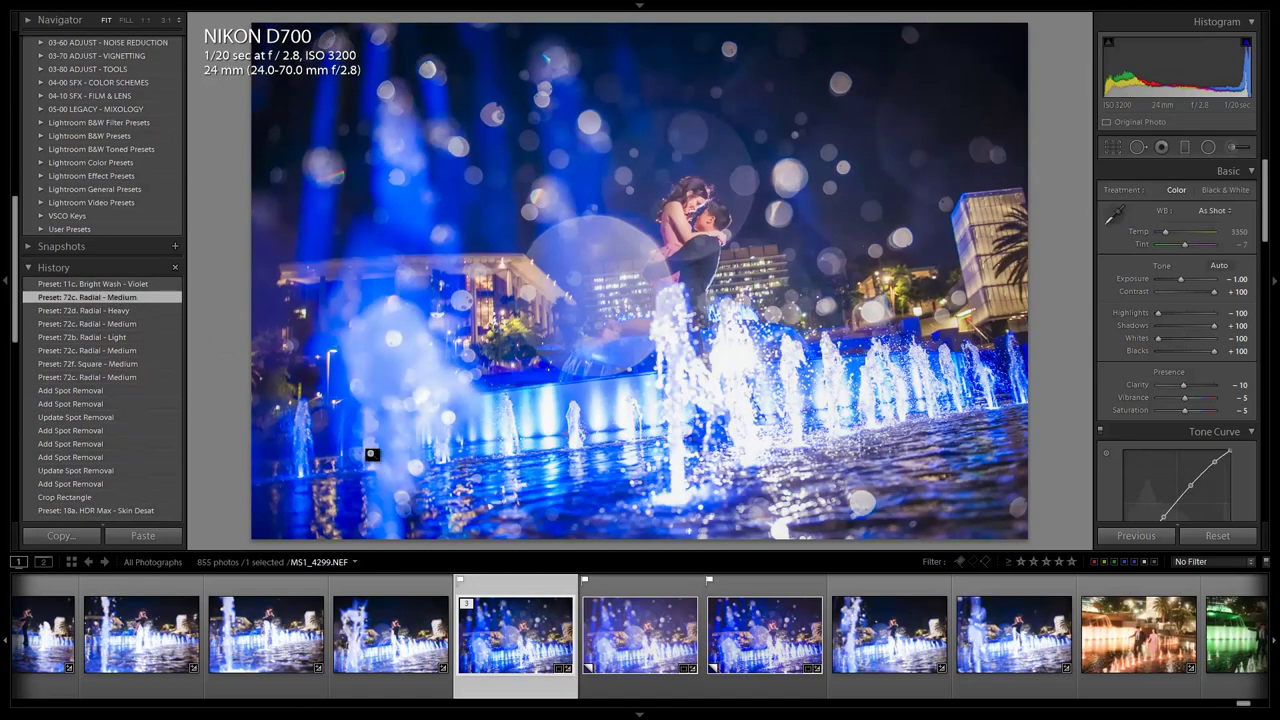
{"action": "left_click", "coordinate": [651, 660]}
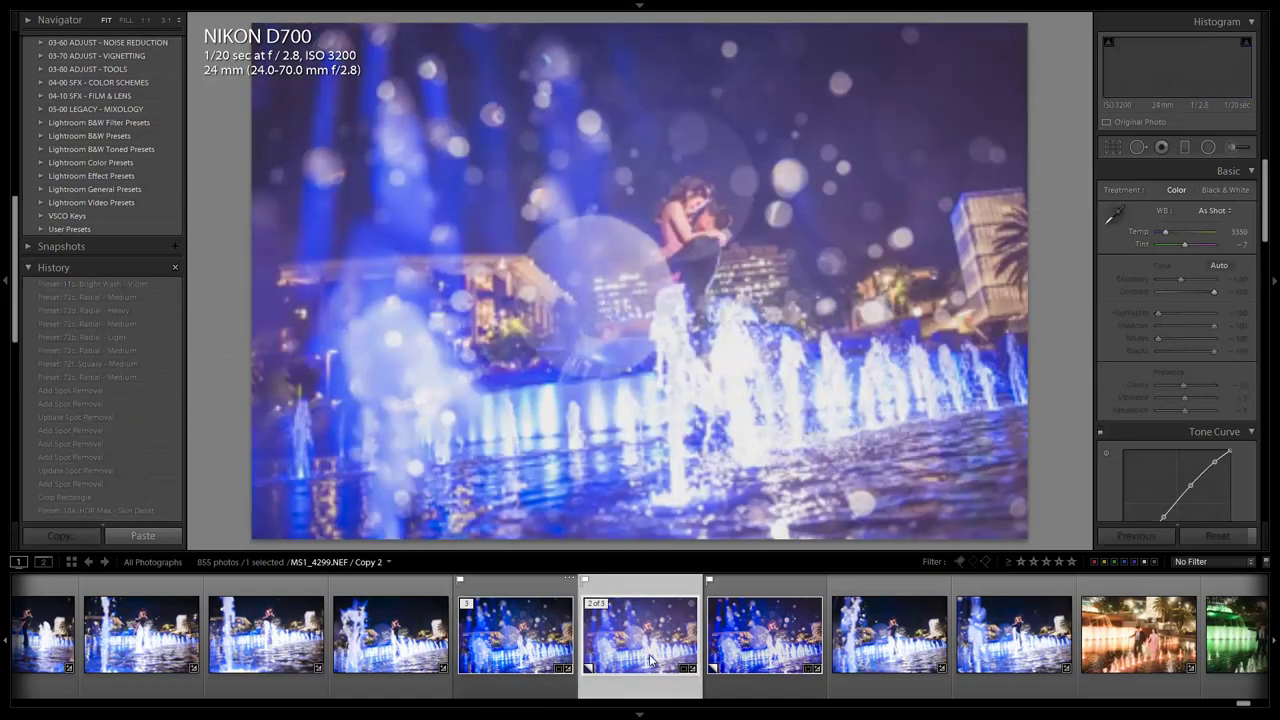
{"action": "left_click", "coordinate": [763, 657]}
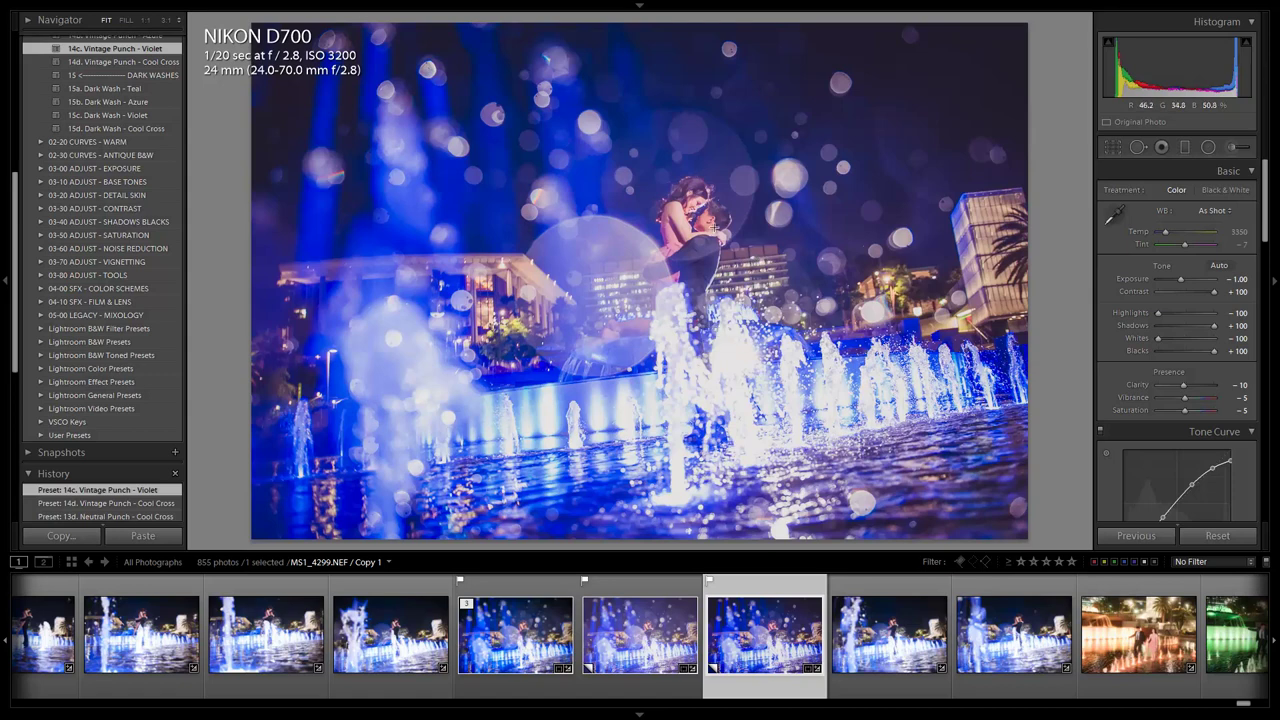
Step: Add a 05 Dodge (Brighten) +1 Stop graduated filter tilted across the photo
{"action": "key", "text": "m"}
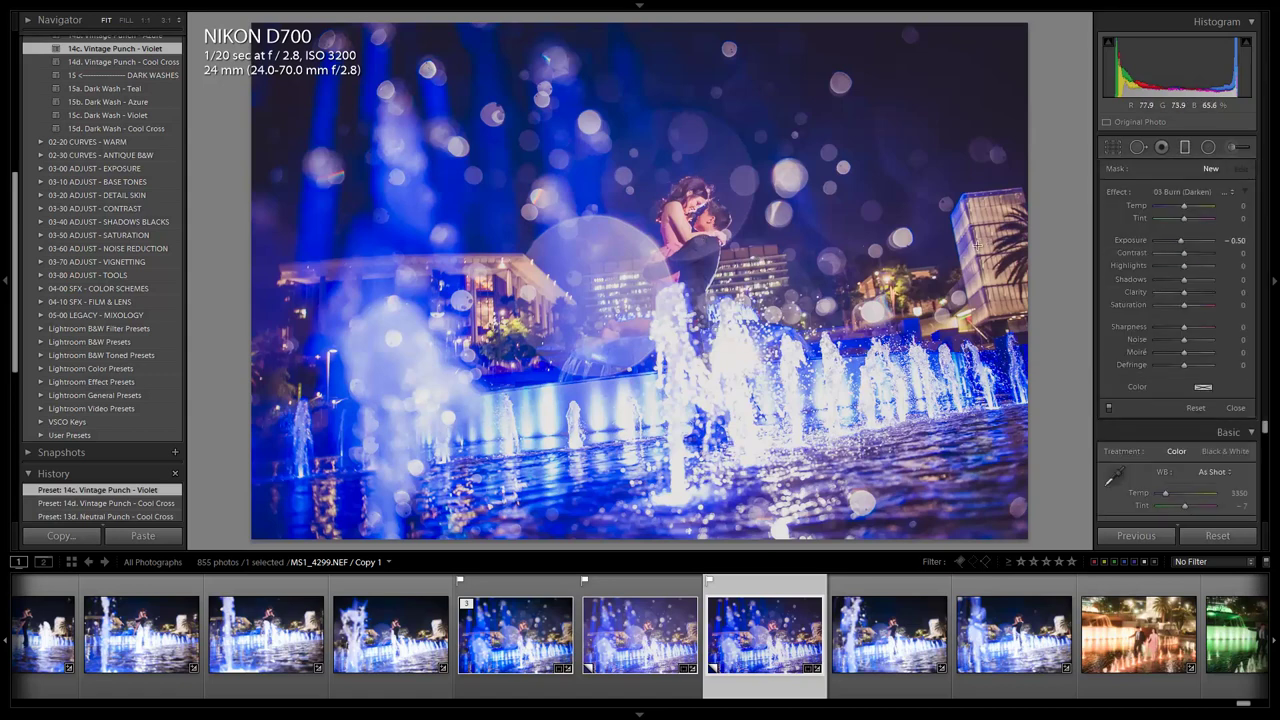
{"action": "left_click", "coordinate": [1177, 191]}
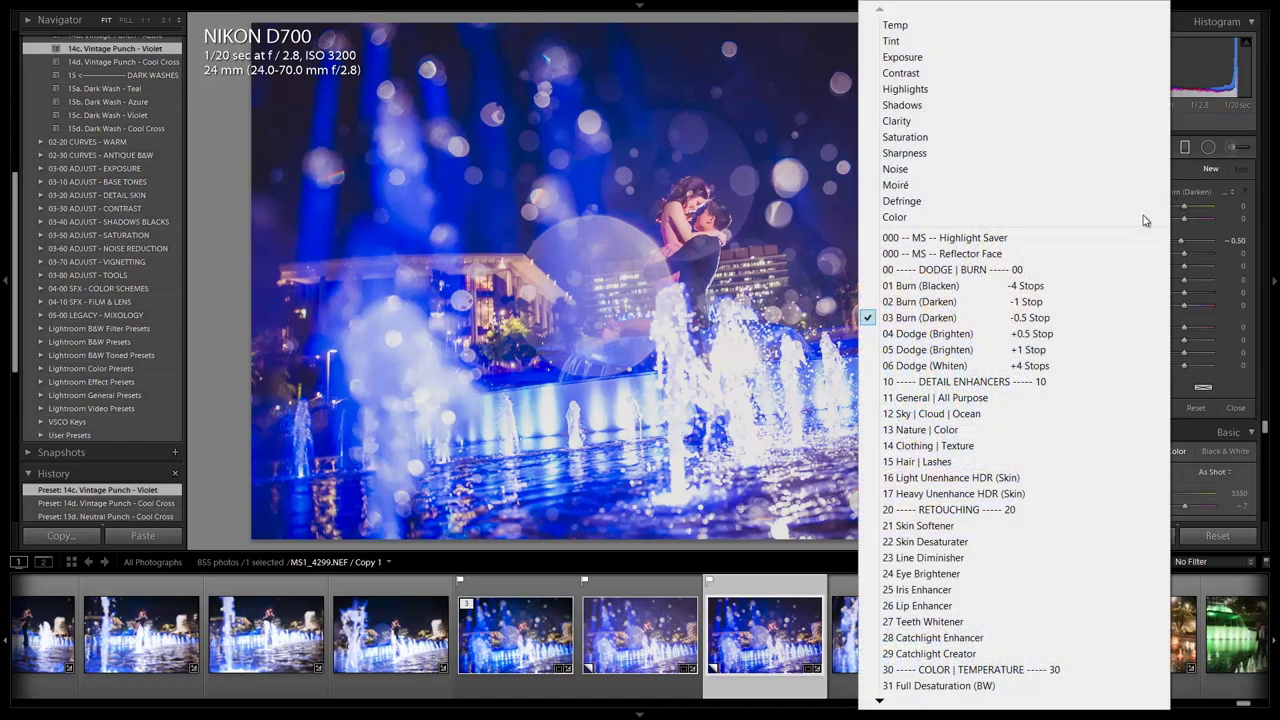
{"action": "left_click", "coordinate": [1032, 349]}
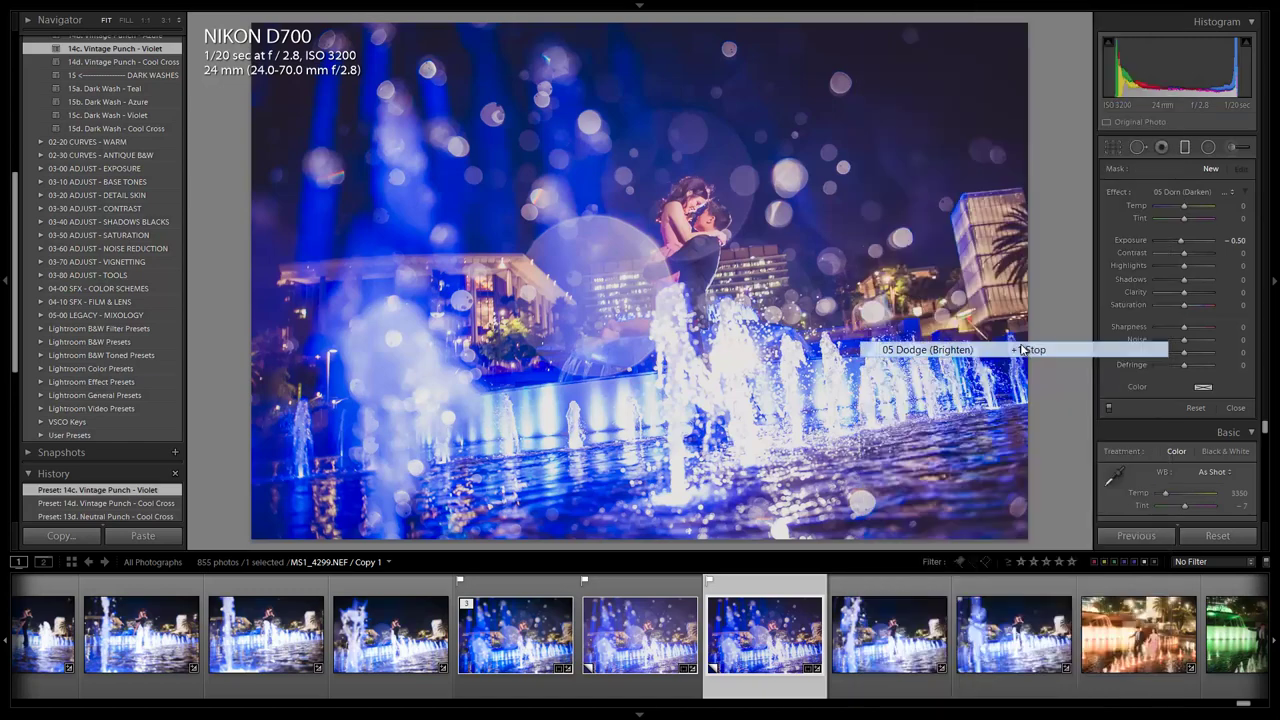
{"action": "left_click_drag", "start_coordinate": [720, 51], "coordinate": [689, 248]}
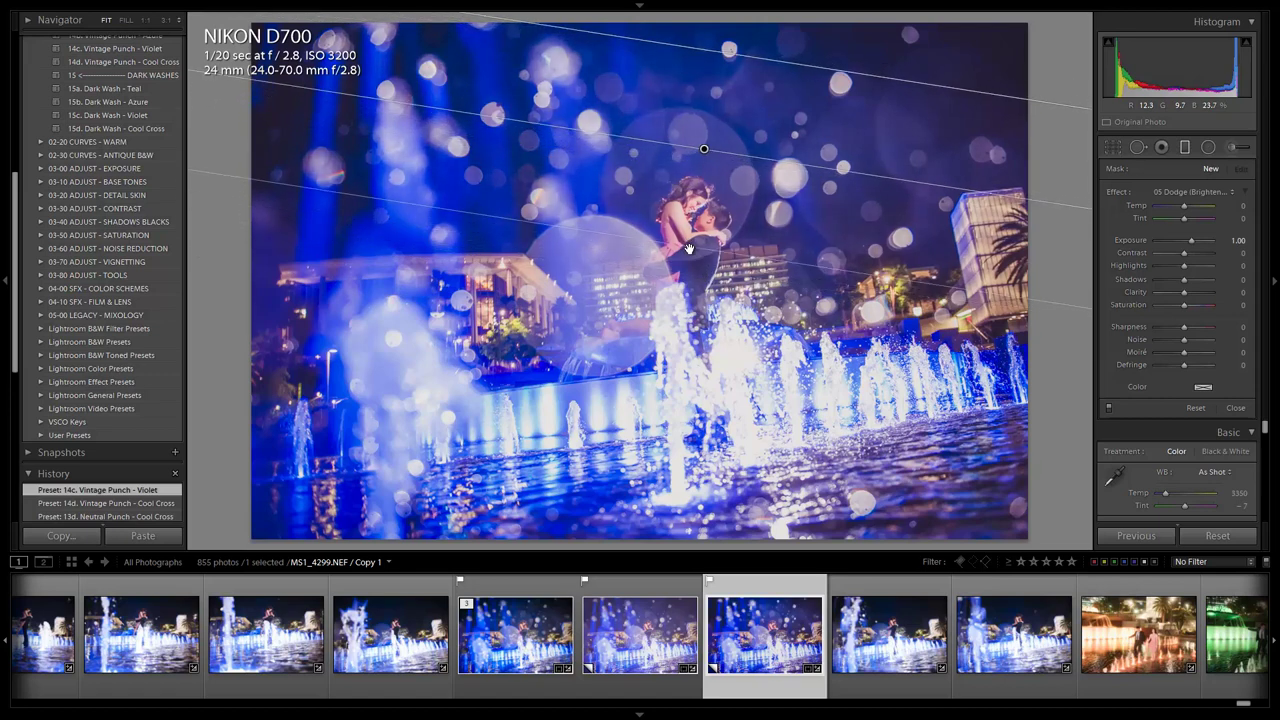
Step: Toggle the graduated filter off and on twice to compare, leaving it enabled
{"action": "left_click", "coordinate": [1108, 409]}
{"action": "left_click", "coordinate": [1108, 409]}
{"action": "left_click", "coordinate": [1108, 409]}
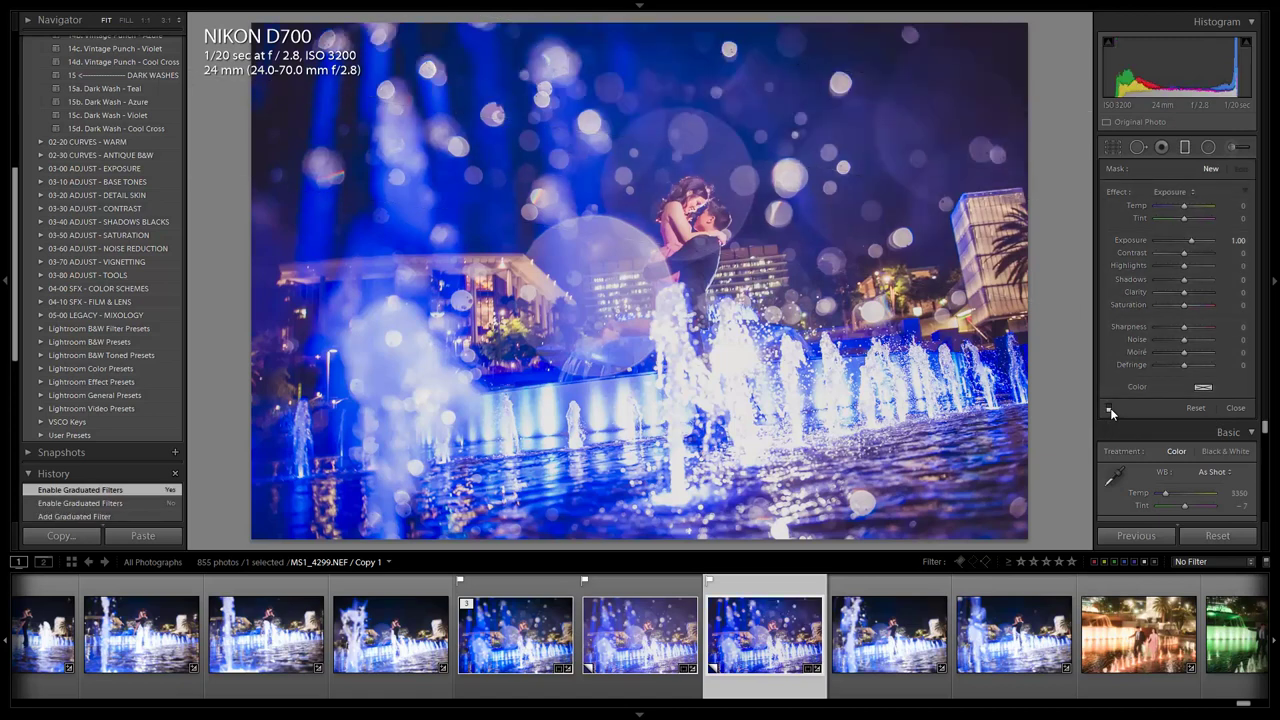
{"action": "left_click", "coordinate": [1108, 409]}
{"action": "key", "text": "m"}
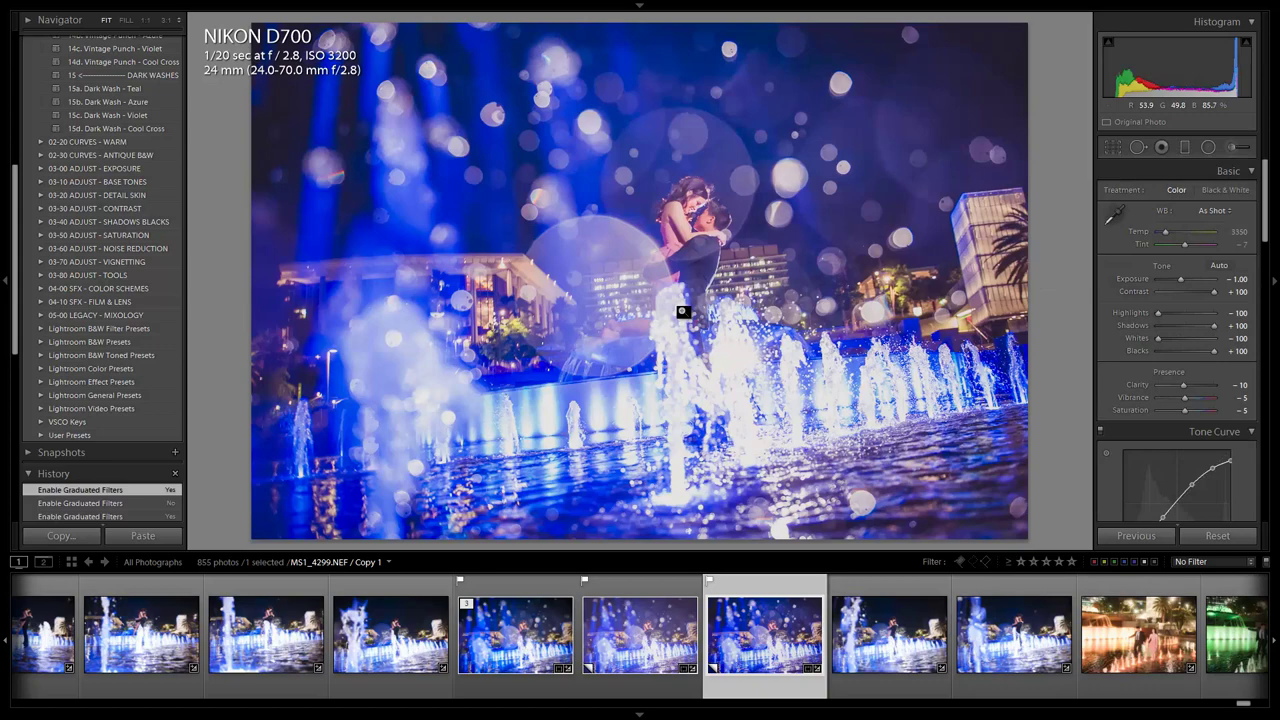